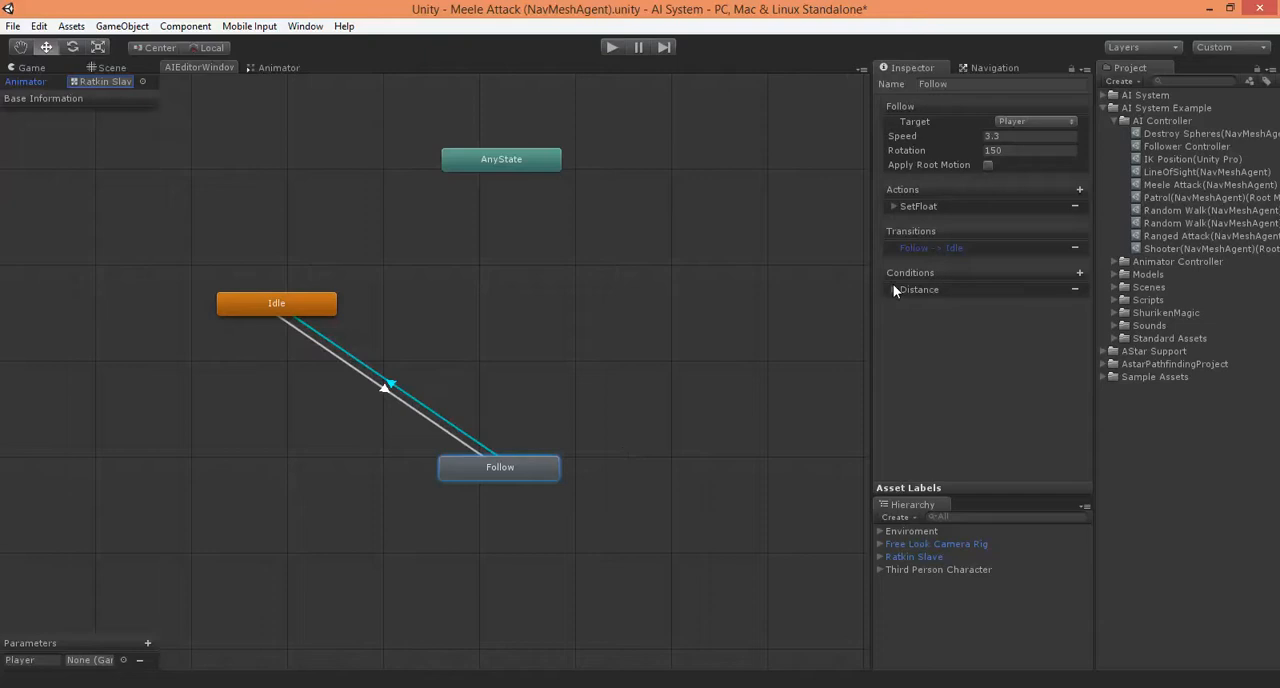
Remove the Distance condition from the Follow to Idle transition and delete that transition
click(893, 290)
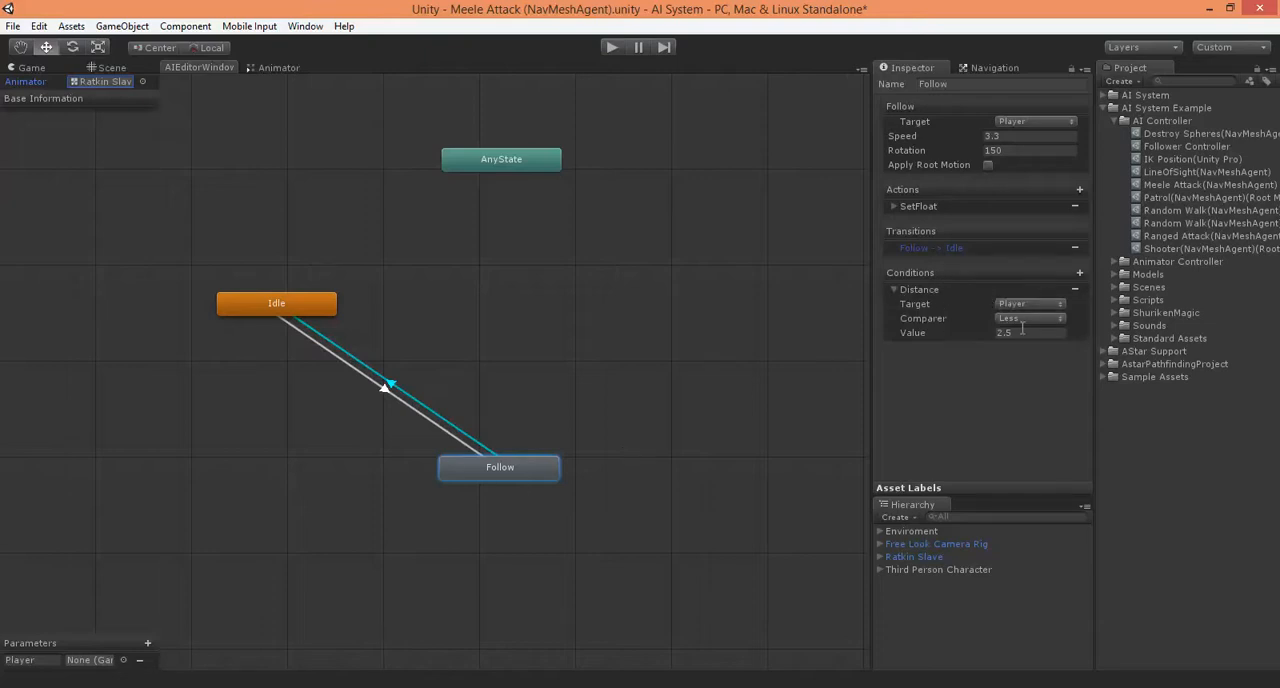
click(1077, 290)
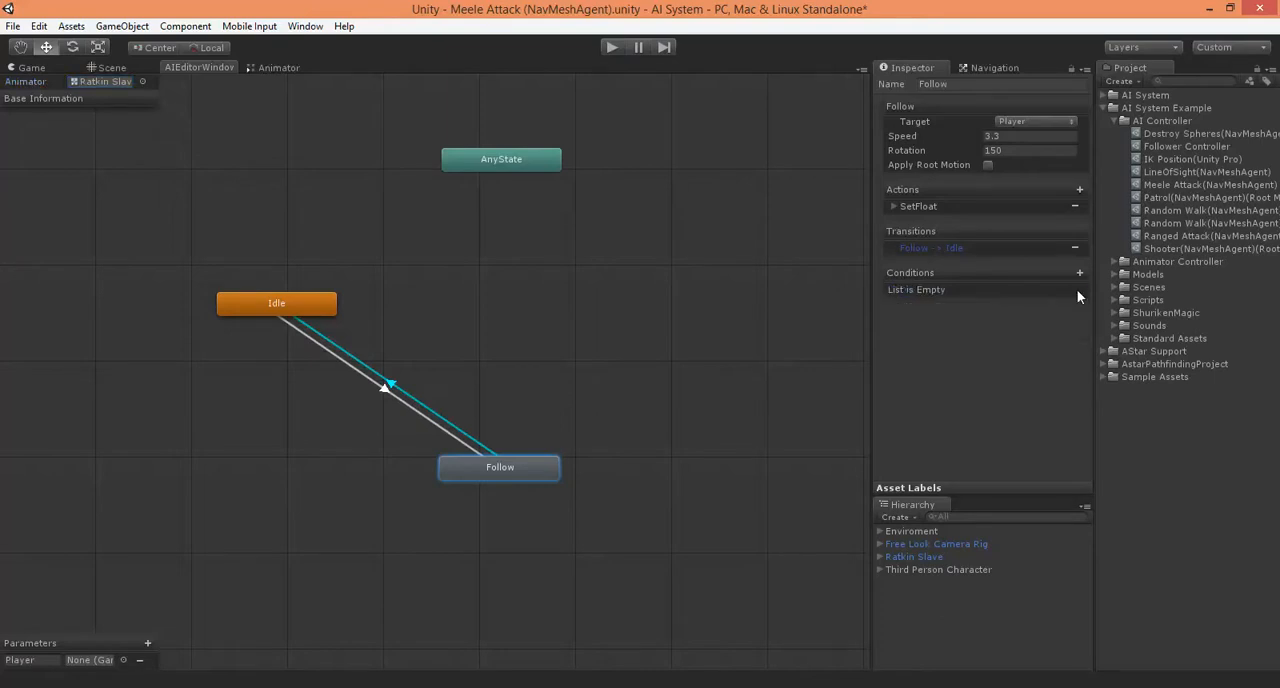
right_click(650, 297)
click(547, 440)
click(1075, 250)
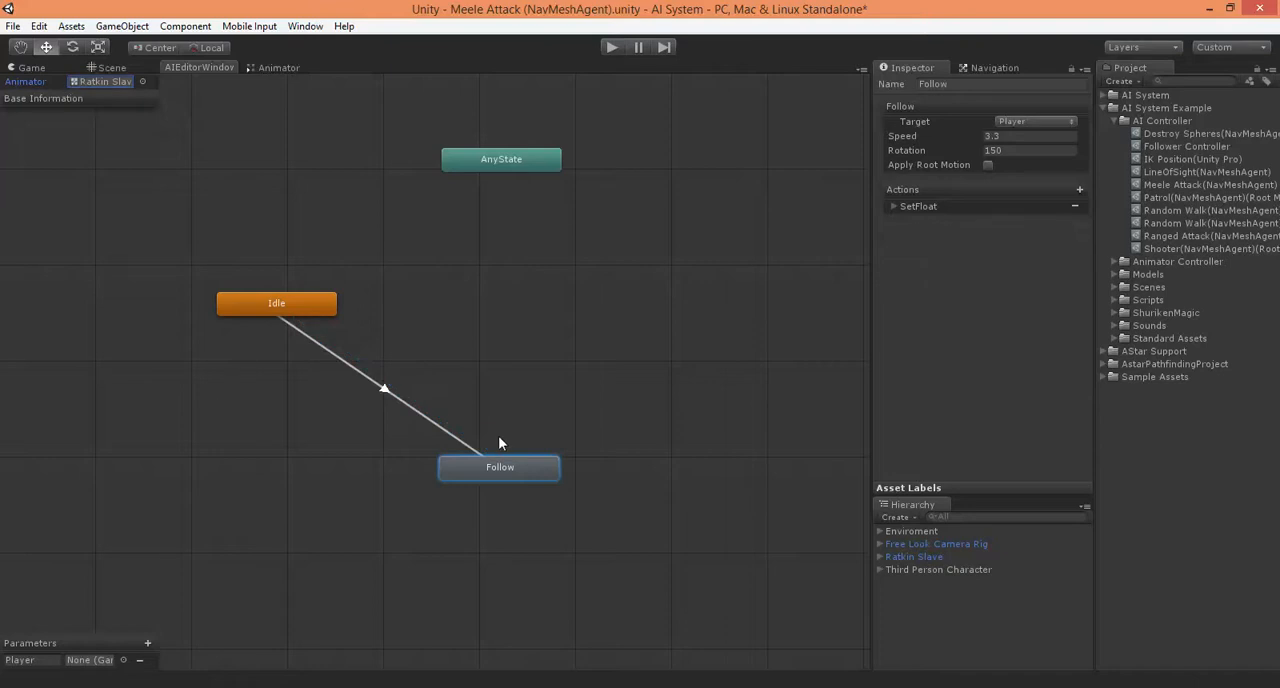
Create a NavMeshAgent Simple state in empty graph space, level with Idle, and name it Attack
drag(517, 470, 507, 482)
right_click(583, 328)
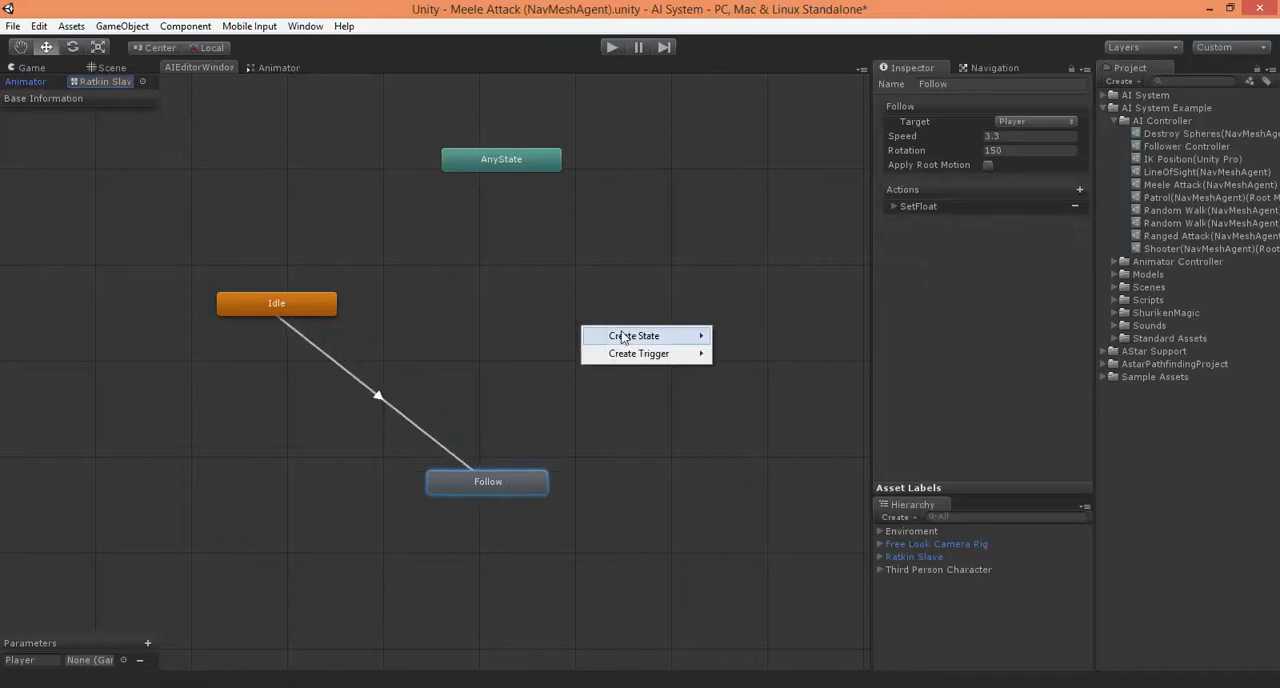
mouse_move(634, 336)
mouse_move(777, 336)
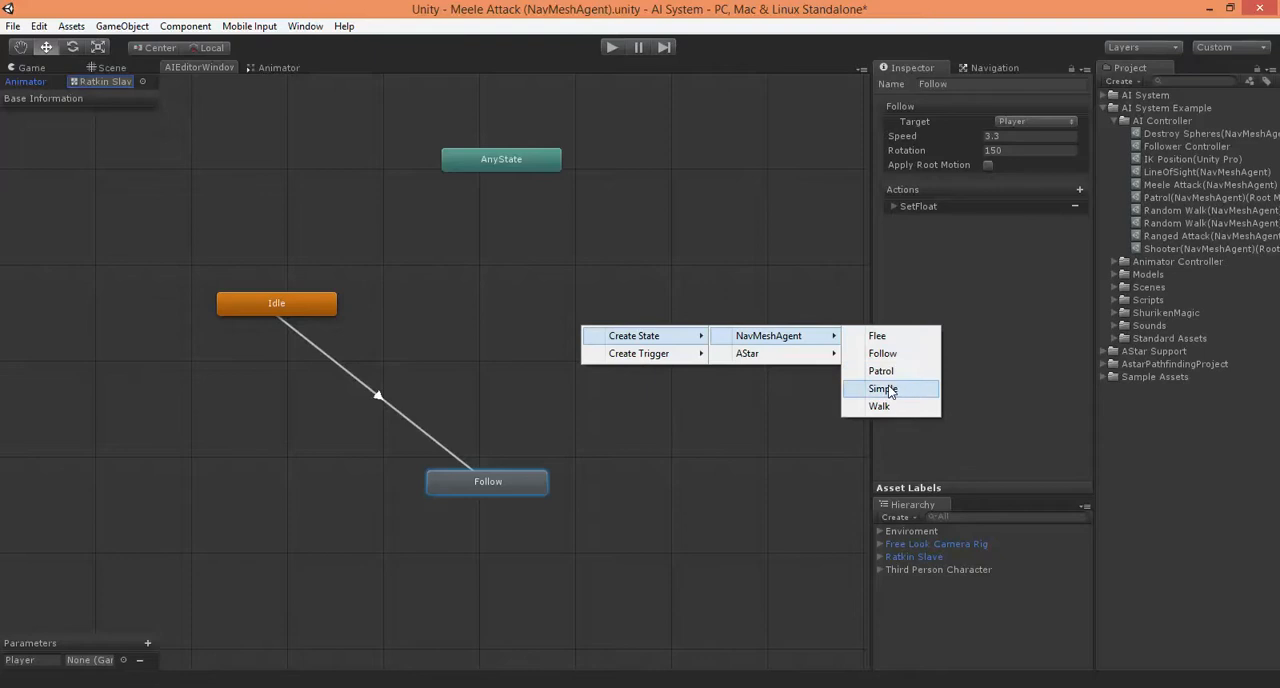
click(889, 390)
drag(645, 342, 658, 305)
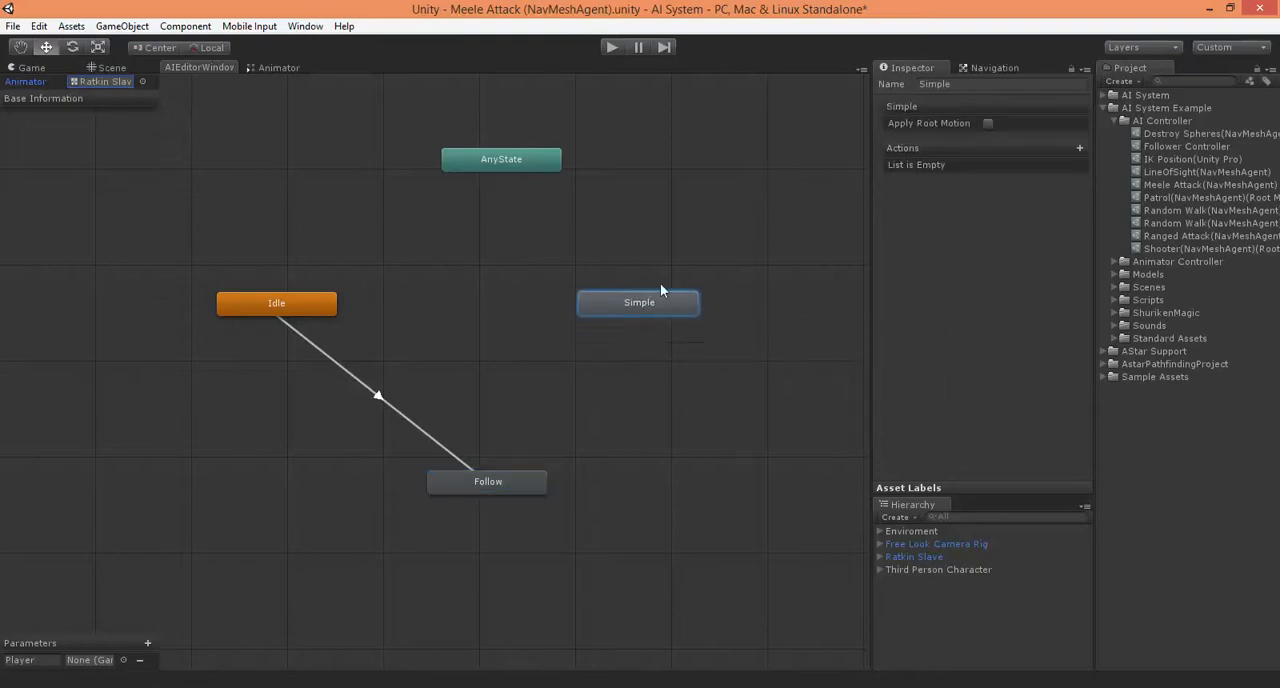
click(977, 84)
text(Attack)
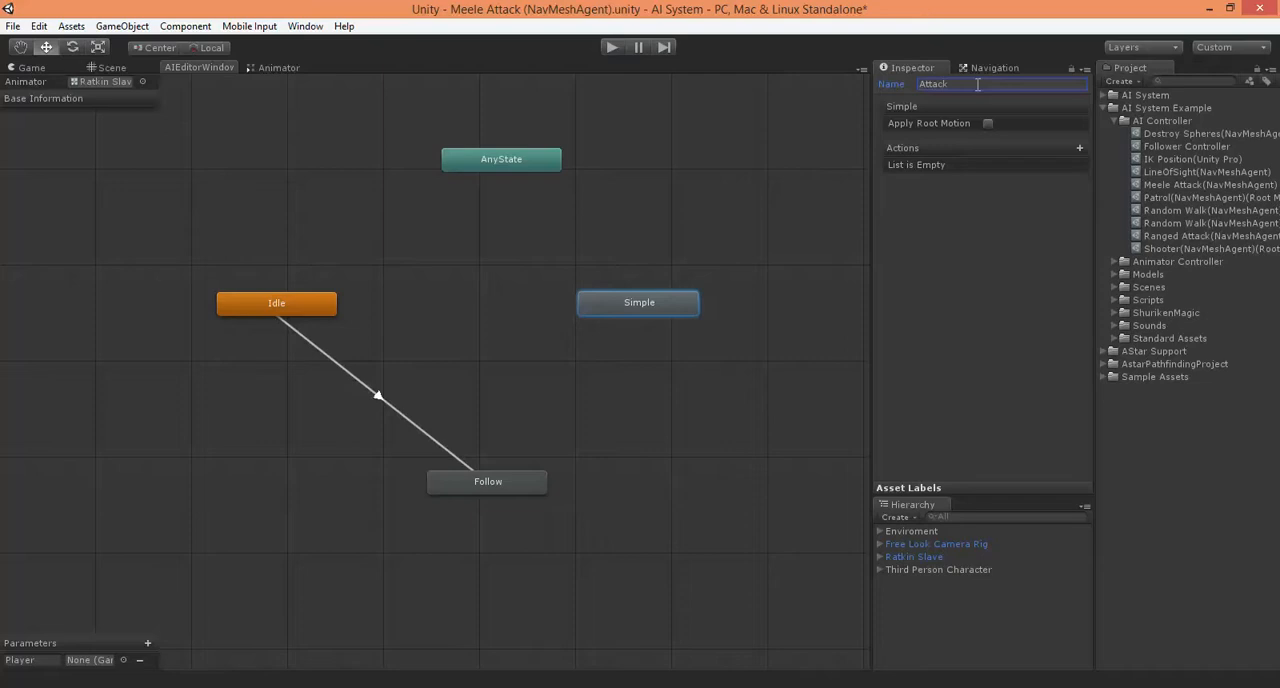
click(648, 311)
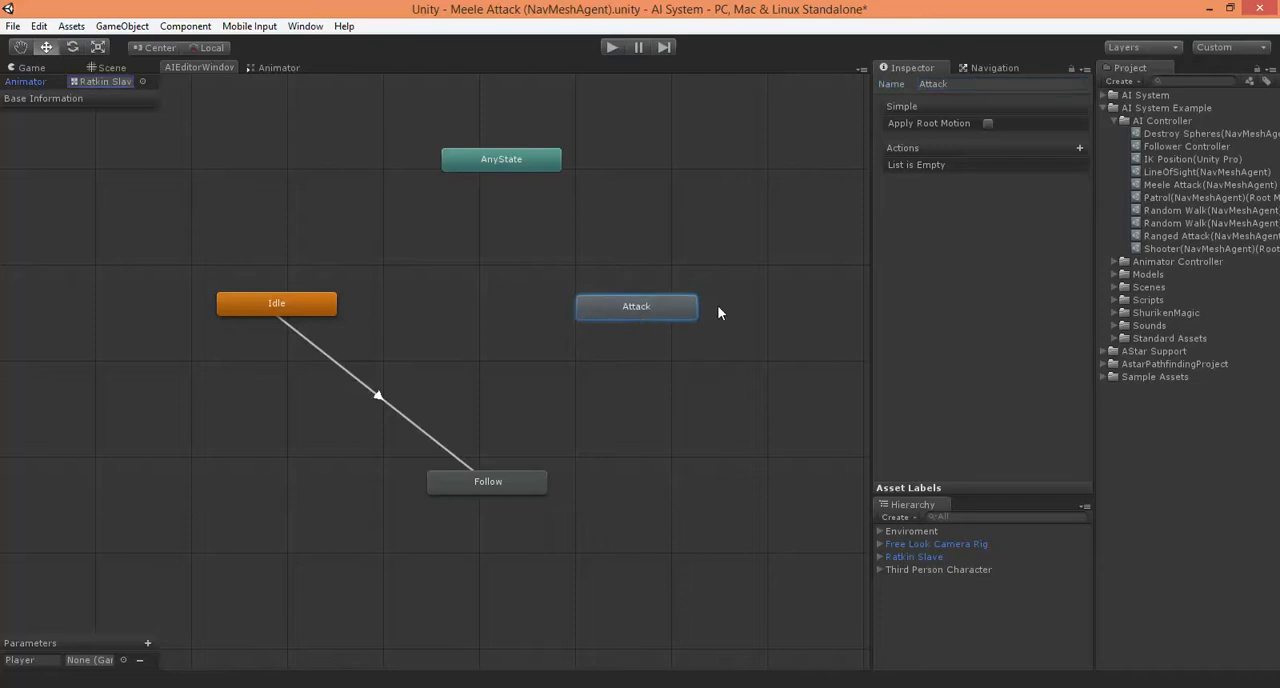
Add an Animator SetTrigger action to the Attack state and expand its settings
click(1080, 147)
mouse_move(1147, 160)
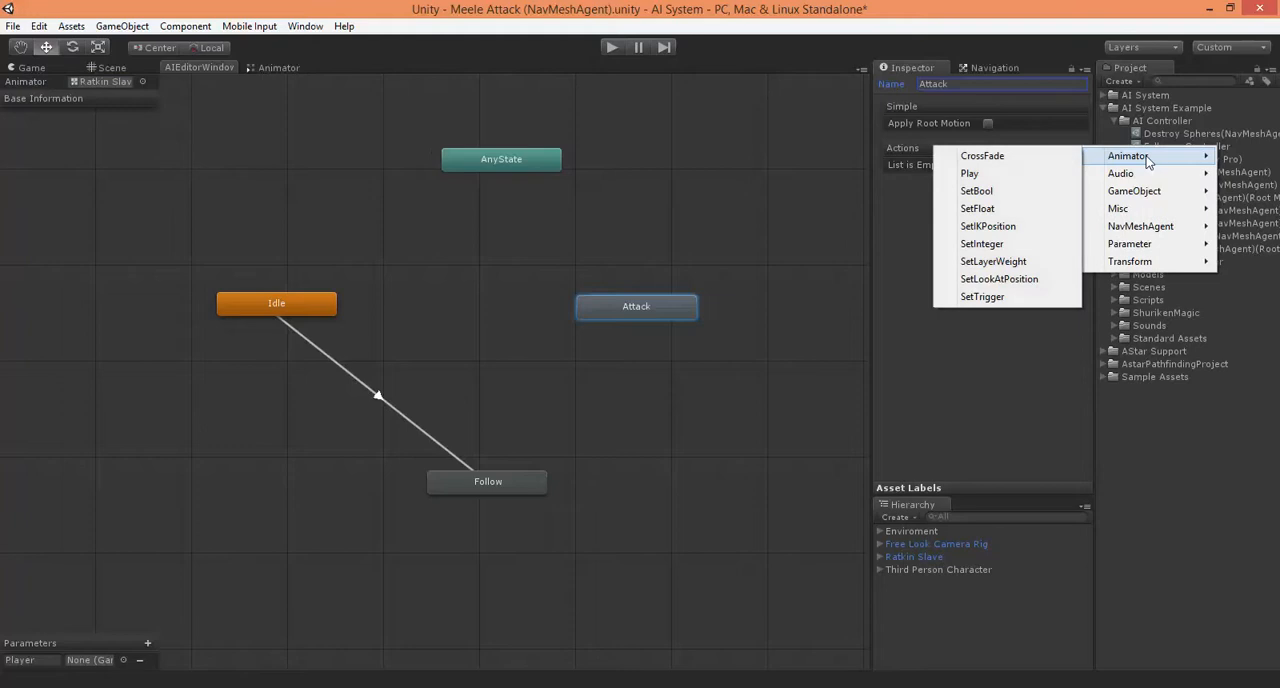
click(985, 296)
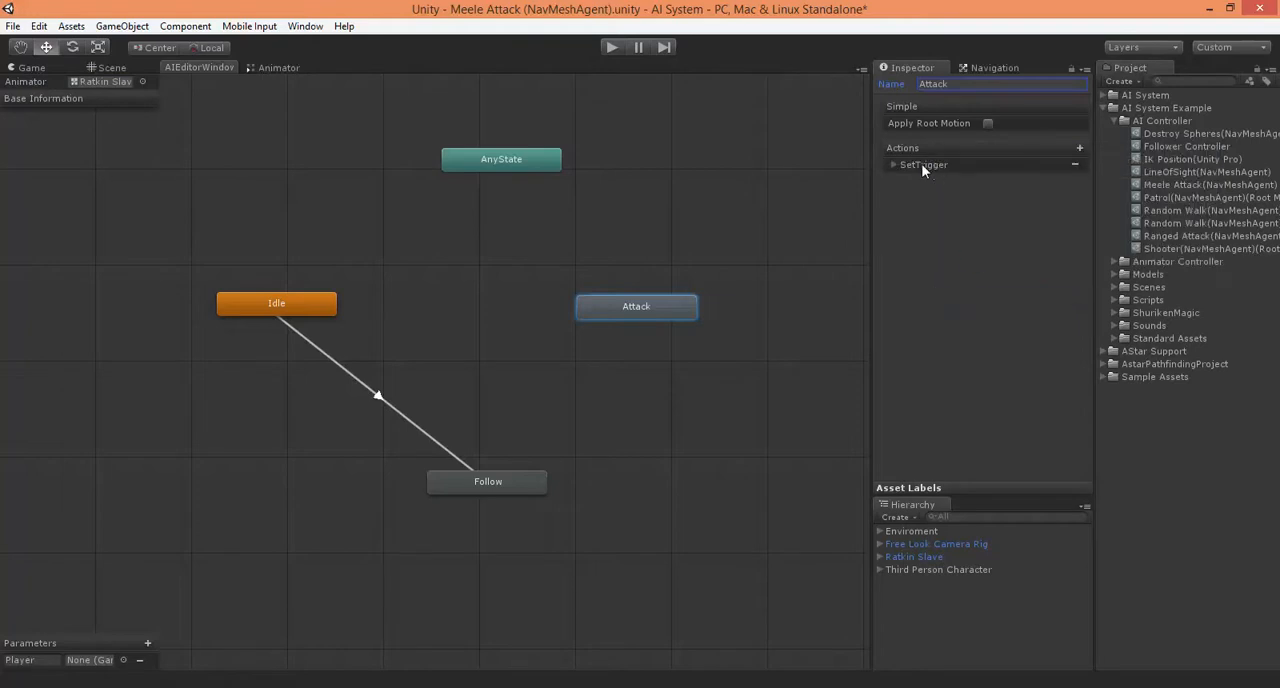
click(895, 166)
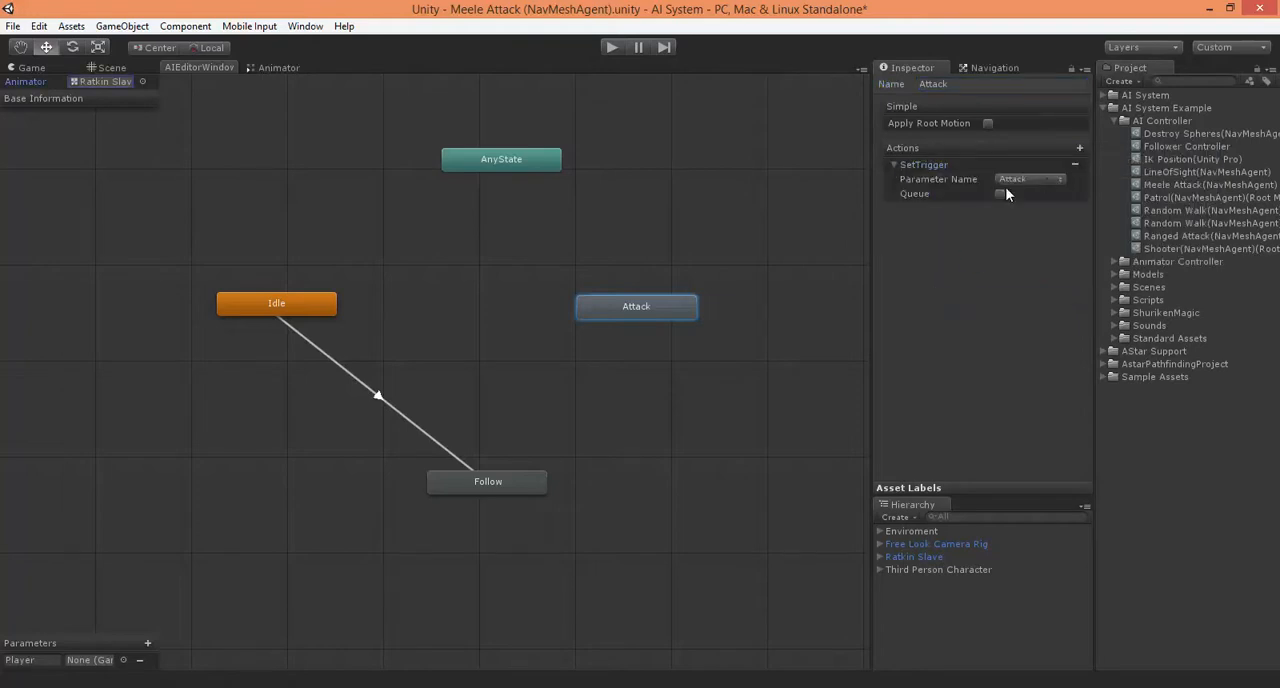
Examine the conditions of the transitions between Idle and Attack in the Ratkin Slave animator controller
click(96, 81)
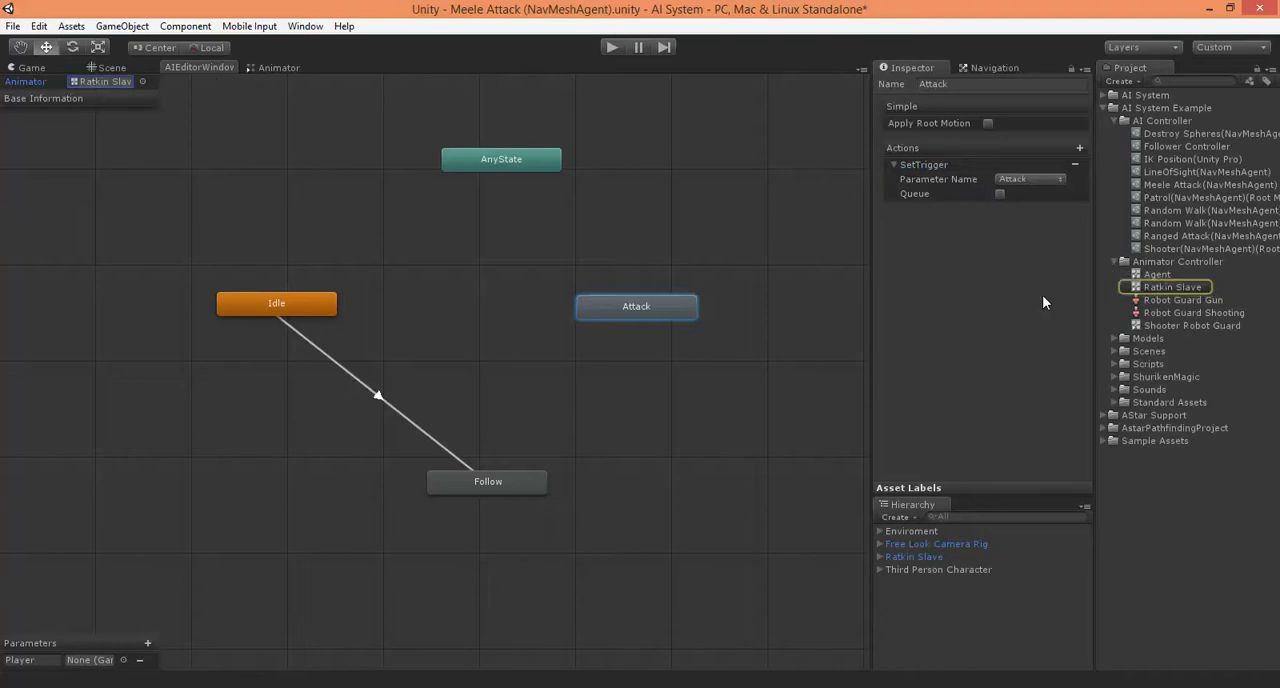
double_click(1185, 287)
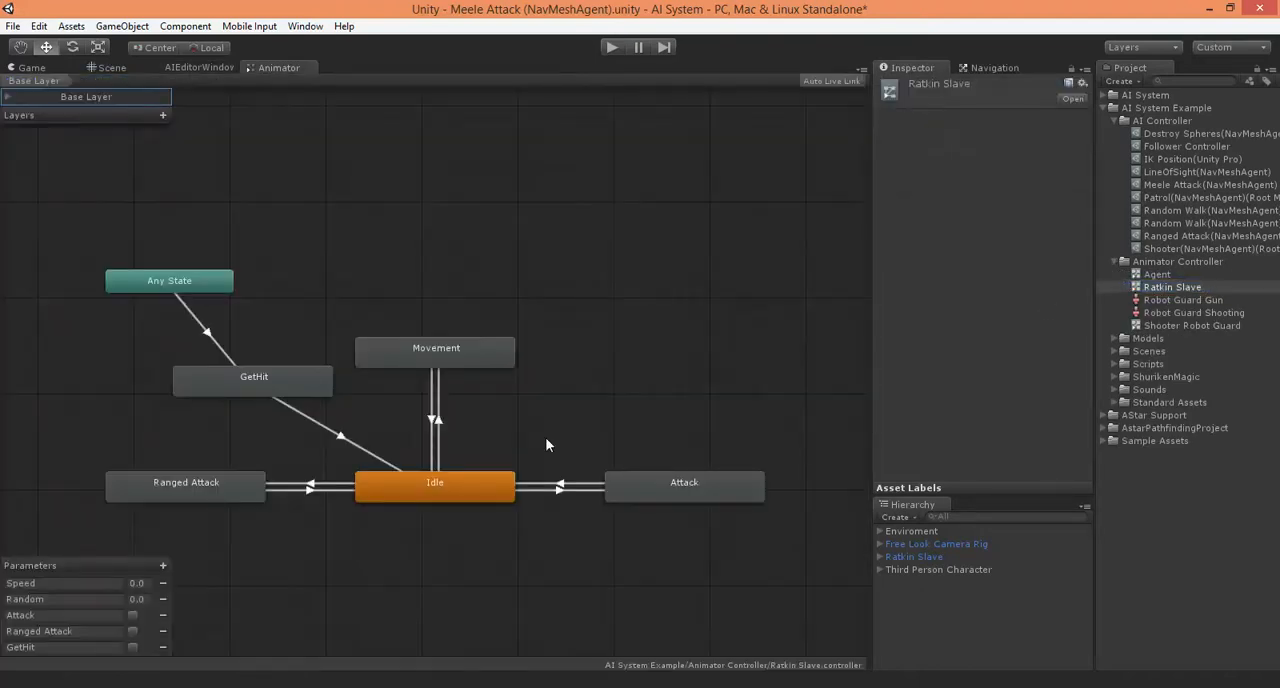
middle_drag(540, 448, 542, 366)
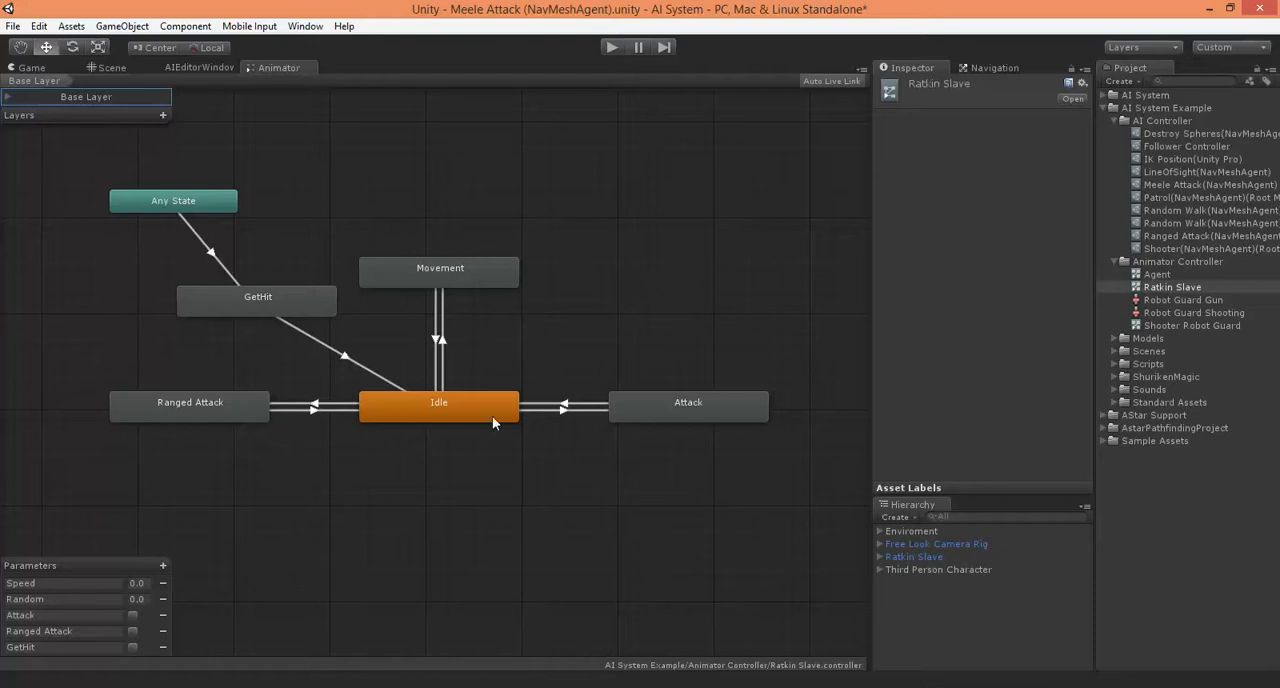
click(559, 411)
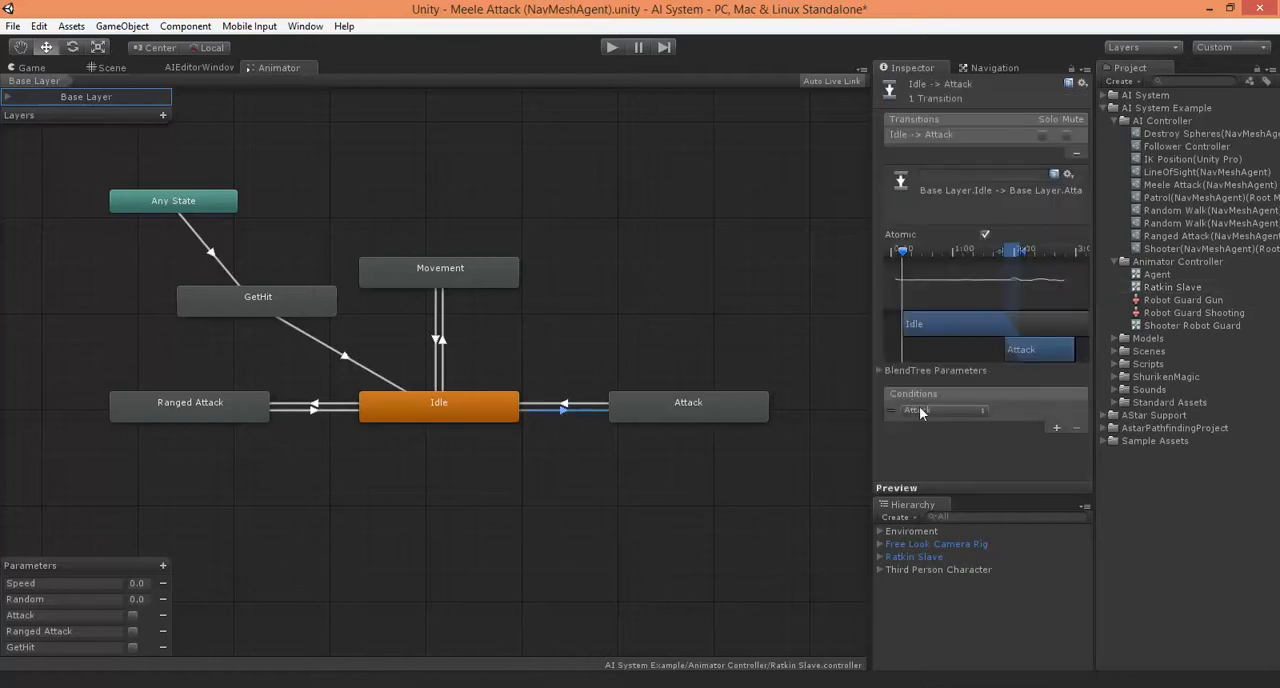
click(579, 404)
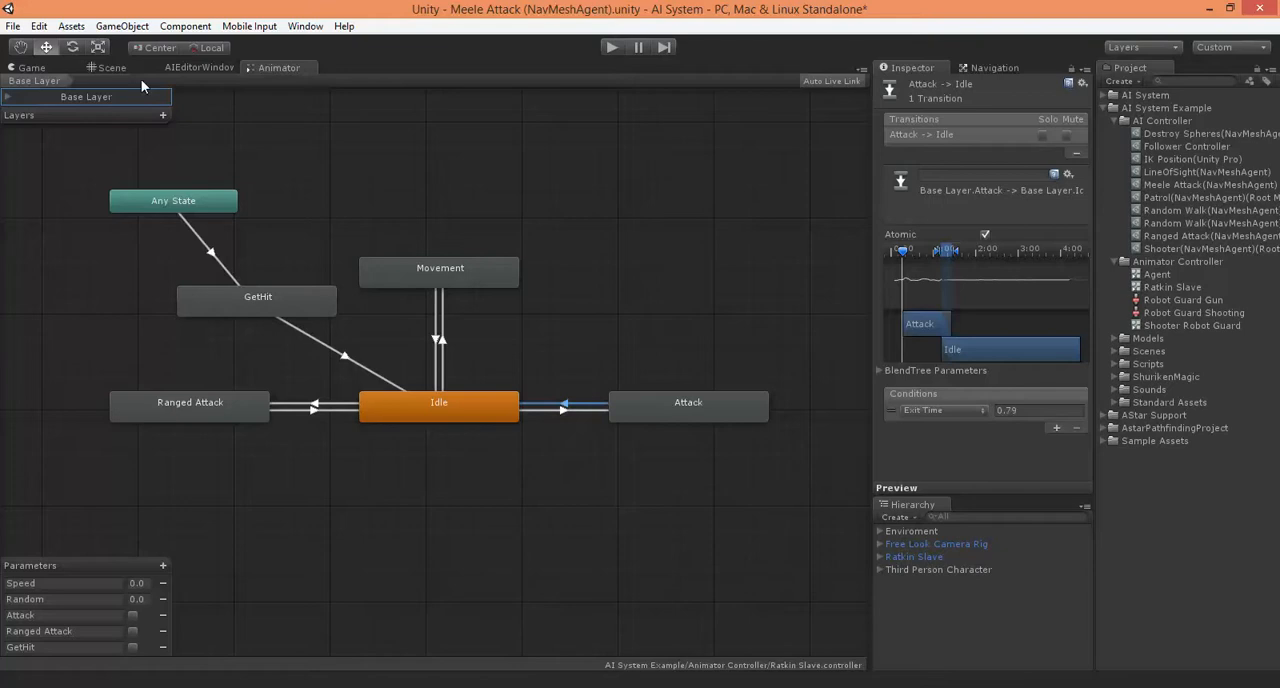
click(172, 66)
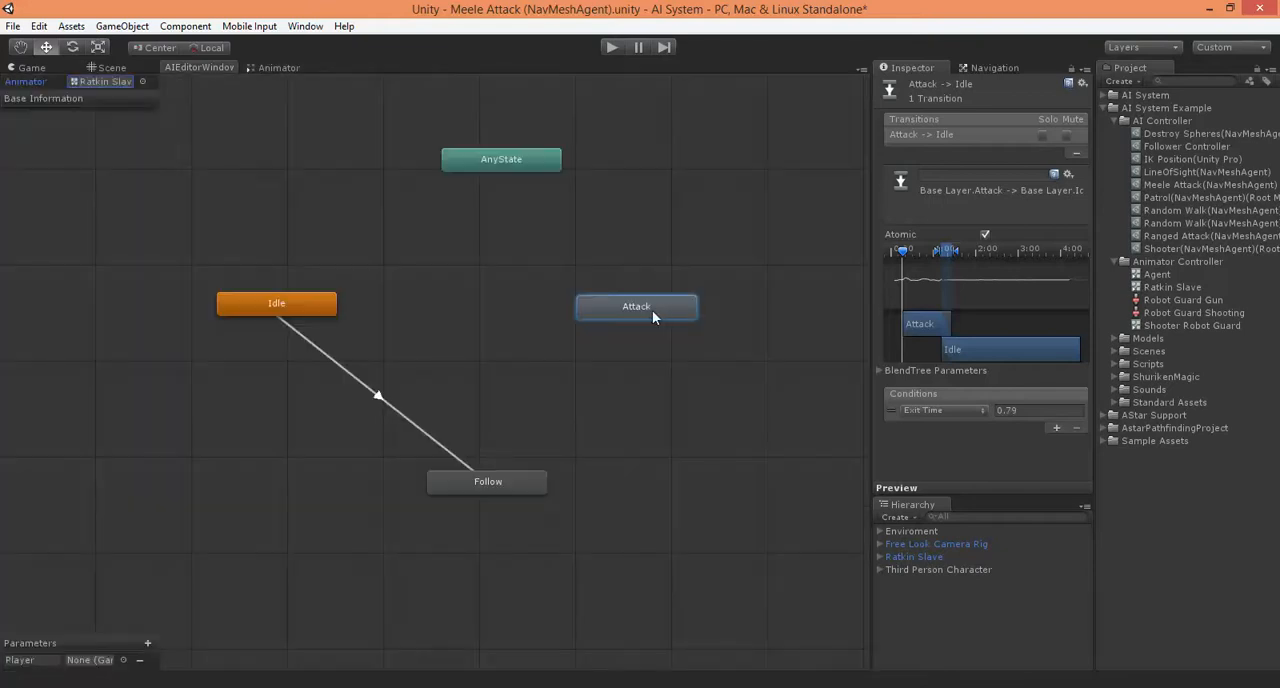
Enable Queue on the Attack state's SetTrigger action and add a WaitForSeconds action after it
drag(653, 311, 584, 332)
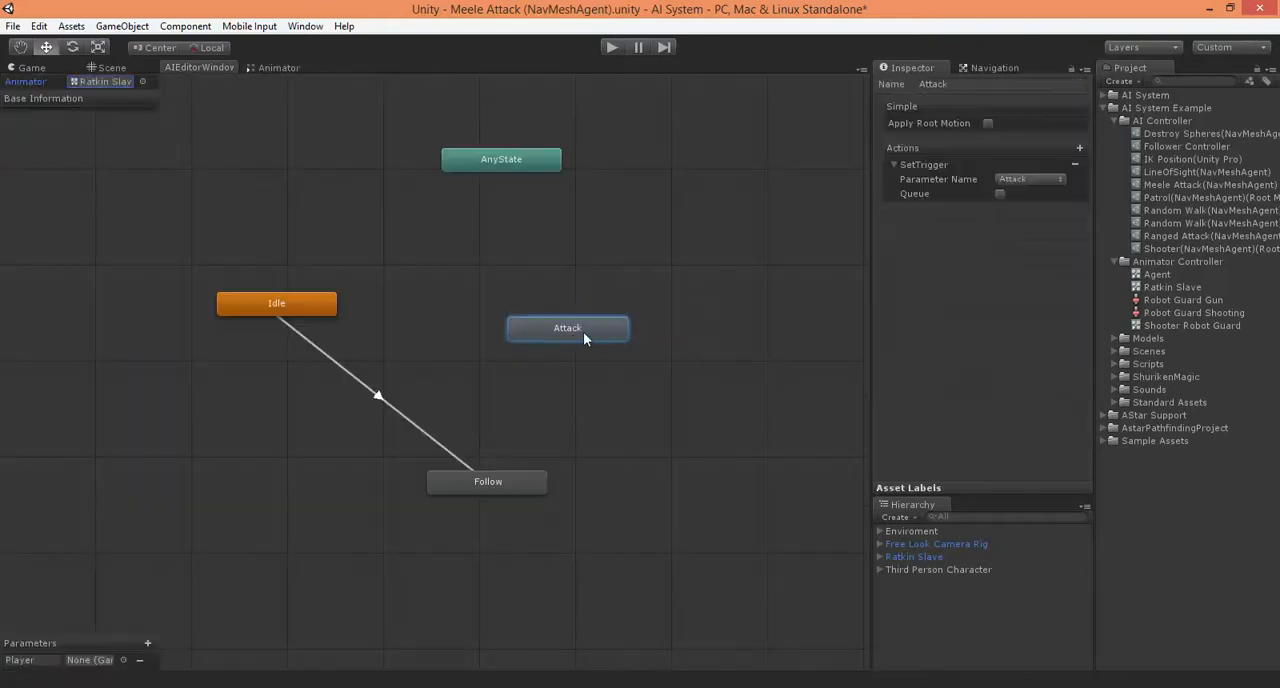
click(1001, 194)
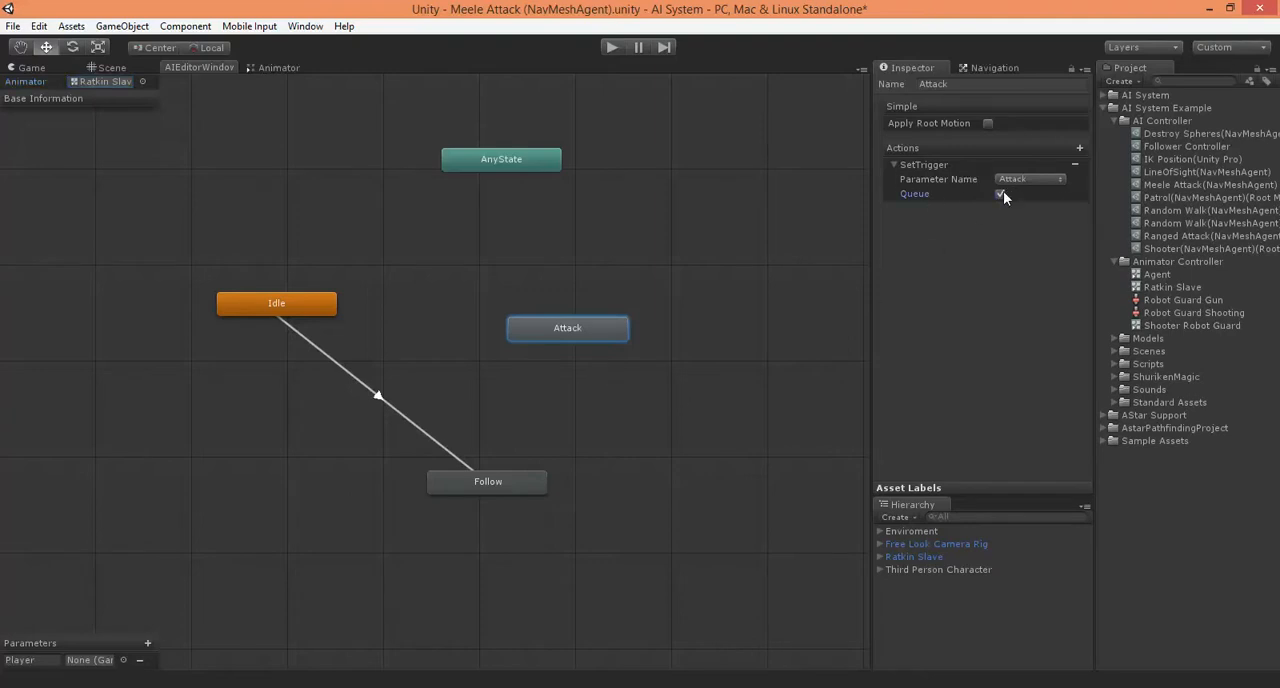
click(1081, 148)
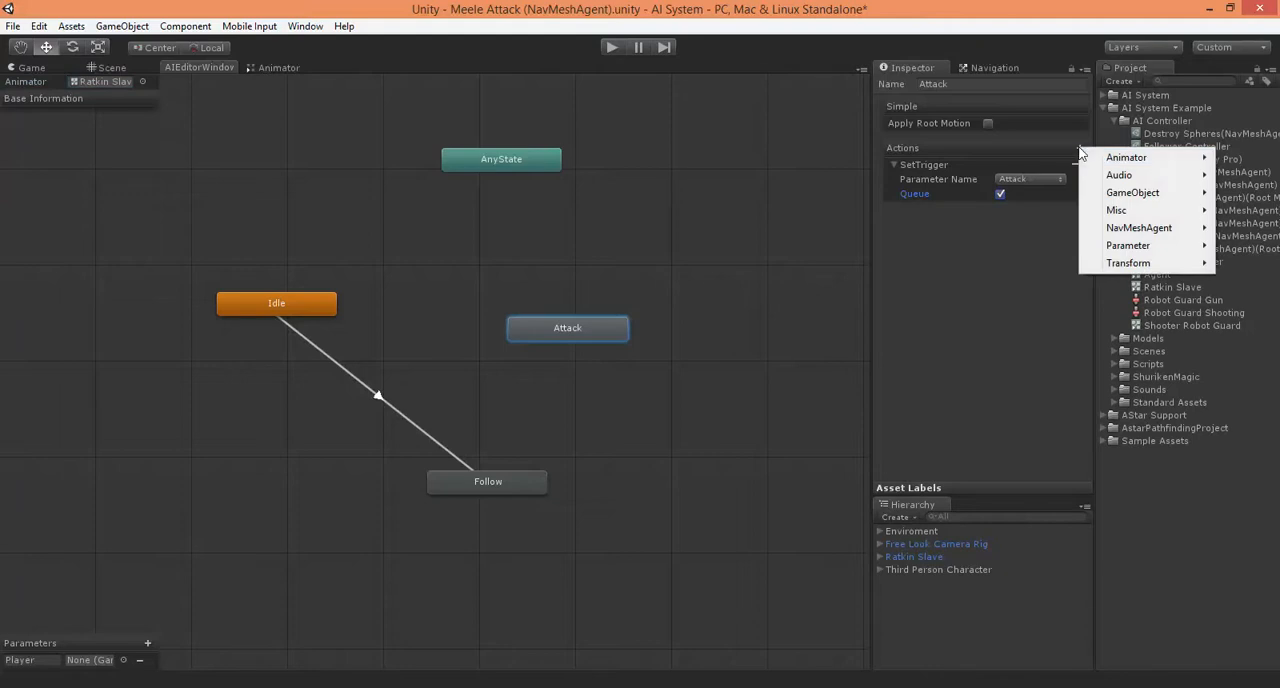
mouse_move(1104, 158)
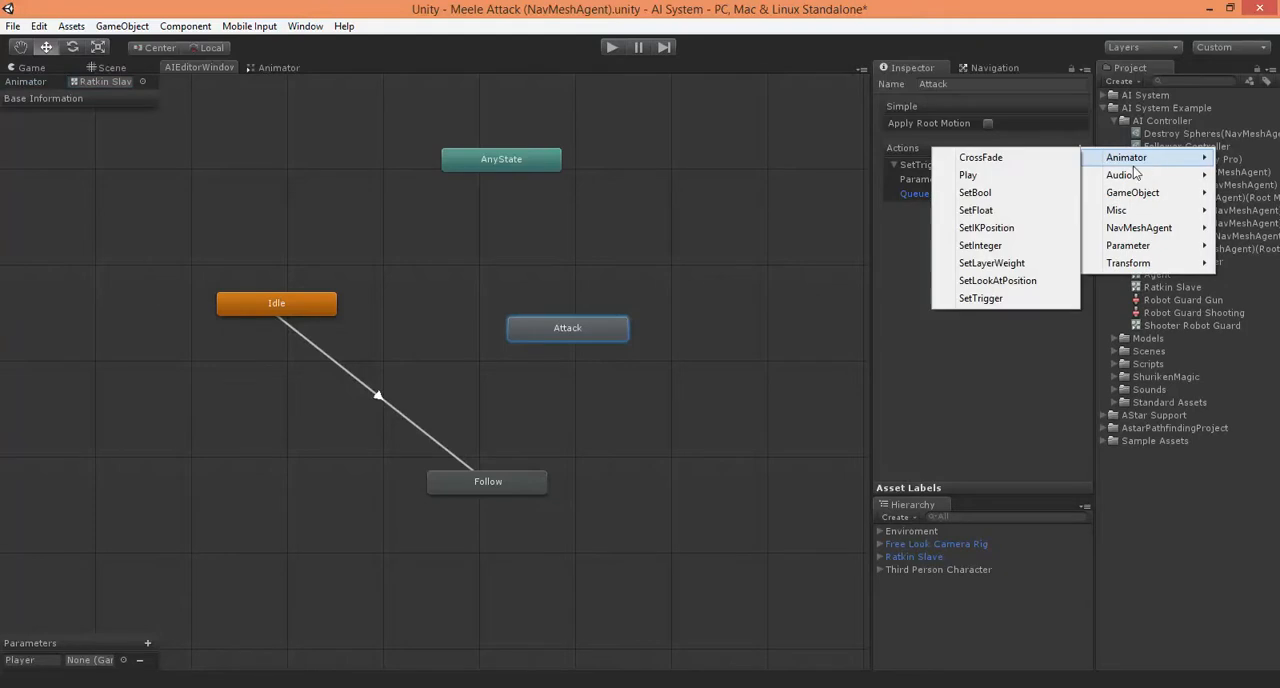
mouse_move(1128, 210)
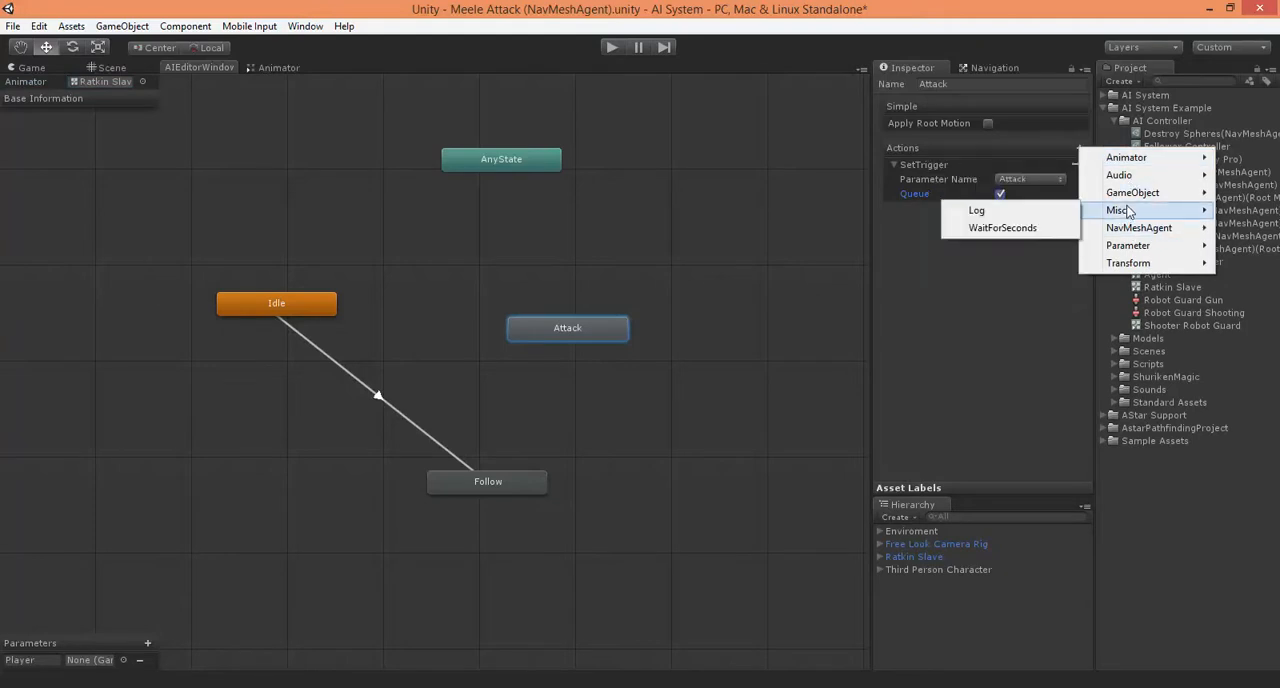
click(991, 232)
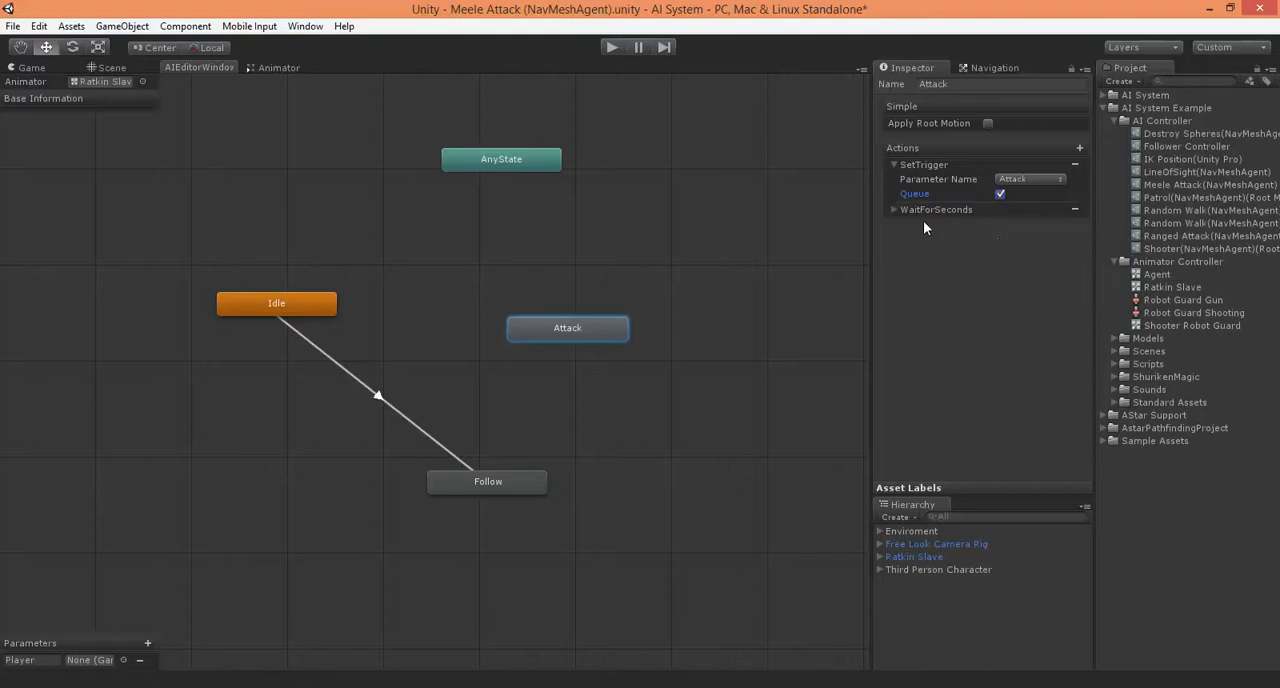
click(894, 211)
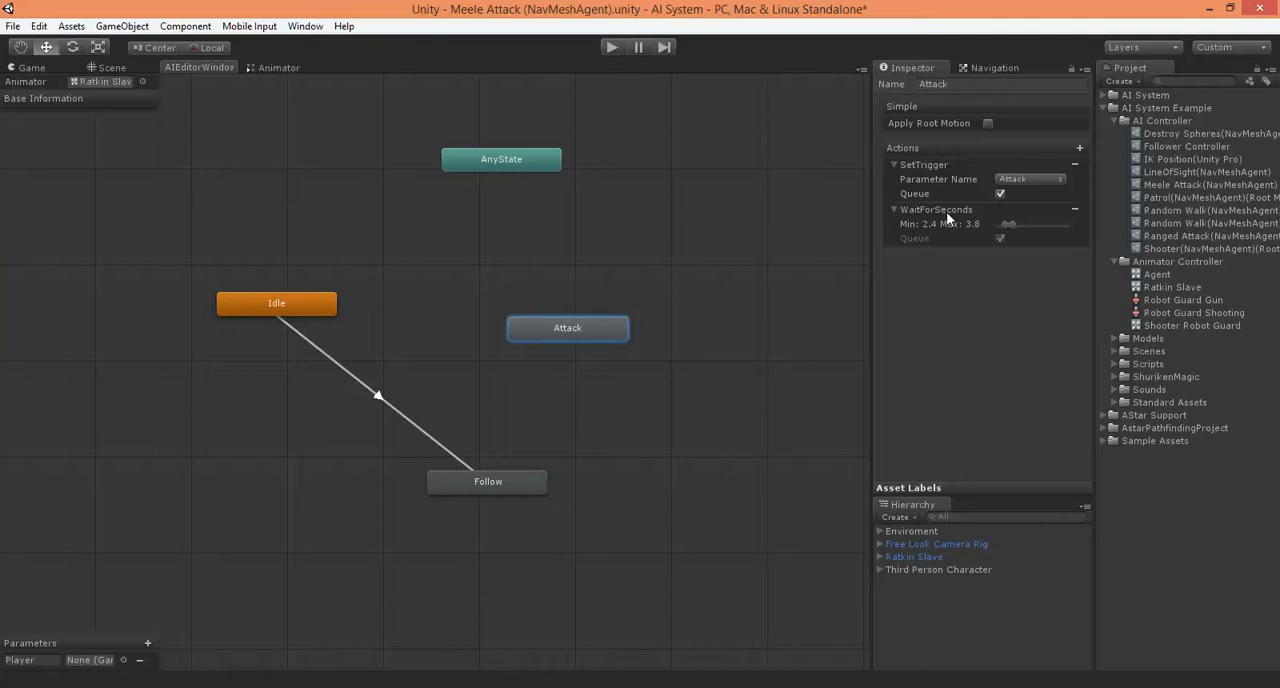
click(895, 164)
click(894, 180)
Space out the Attack and Follow states and make a transition from Follow to Attack
drag(569, 333, 687, 319)
drag(494, 482, 480, 494)
right_click(502, 497)
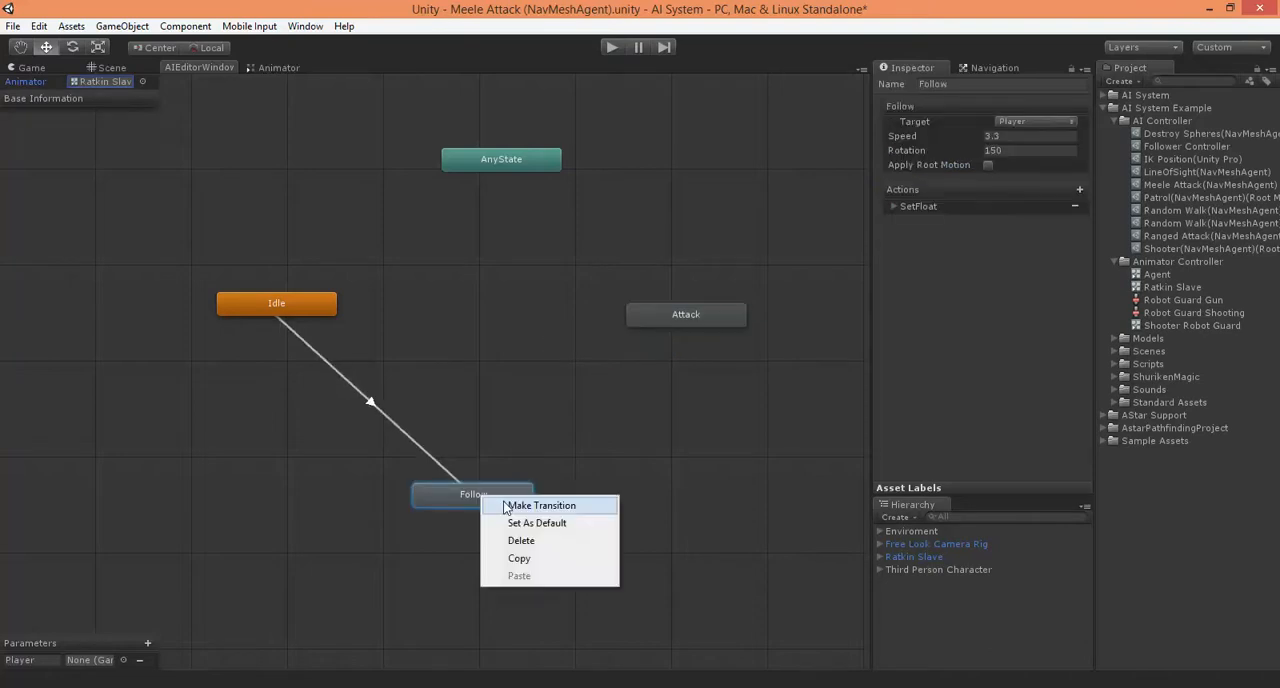
click(530, 505)
click(694, 318)
click(694, 318)
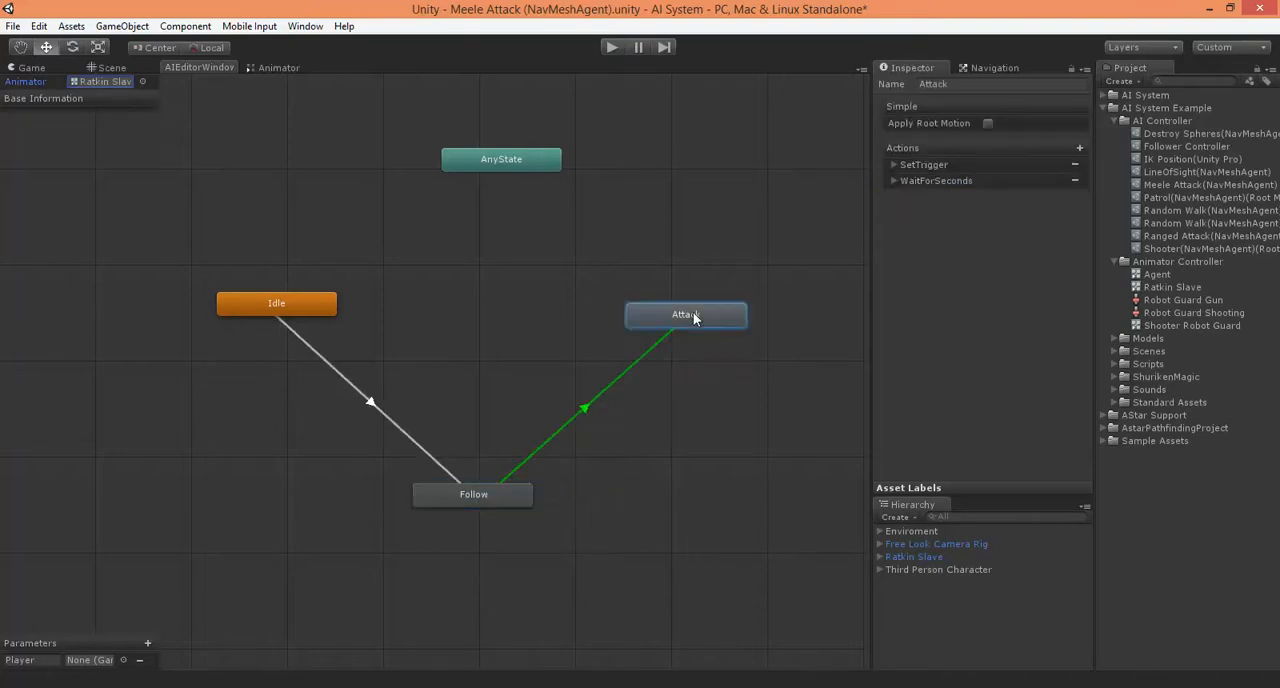
Add a Distance condition to the Follow to Attack transition with comparer Less and value 2.5
drag(506, 496, 493, 490)
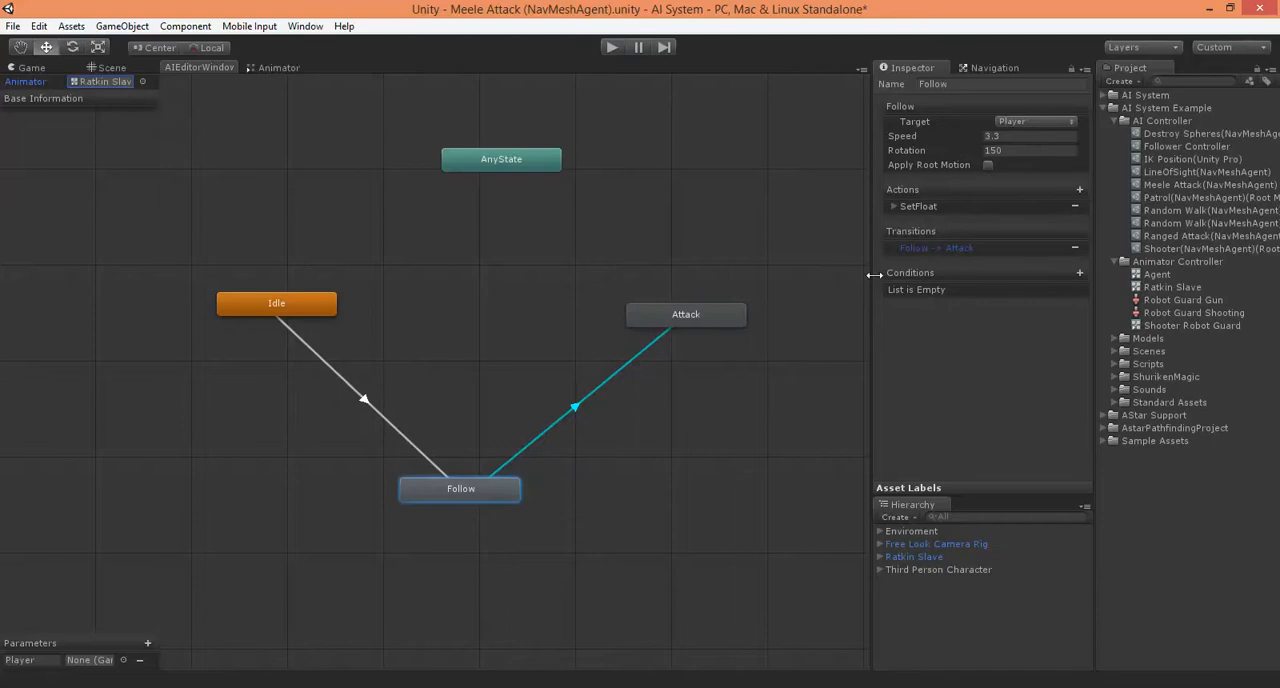
click(1079, 273)
mouse_move(1095, 321)
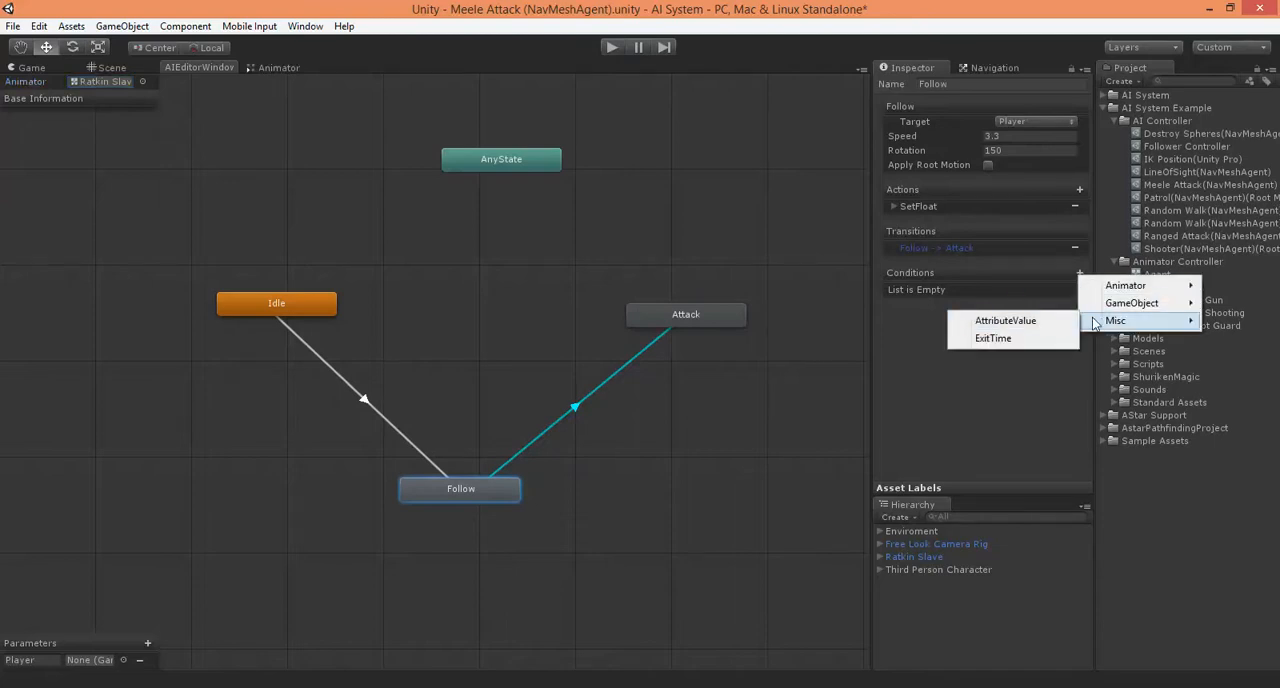
mouse_move(1145, 305)
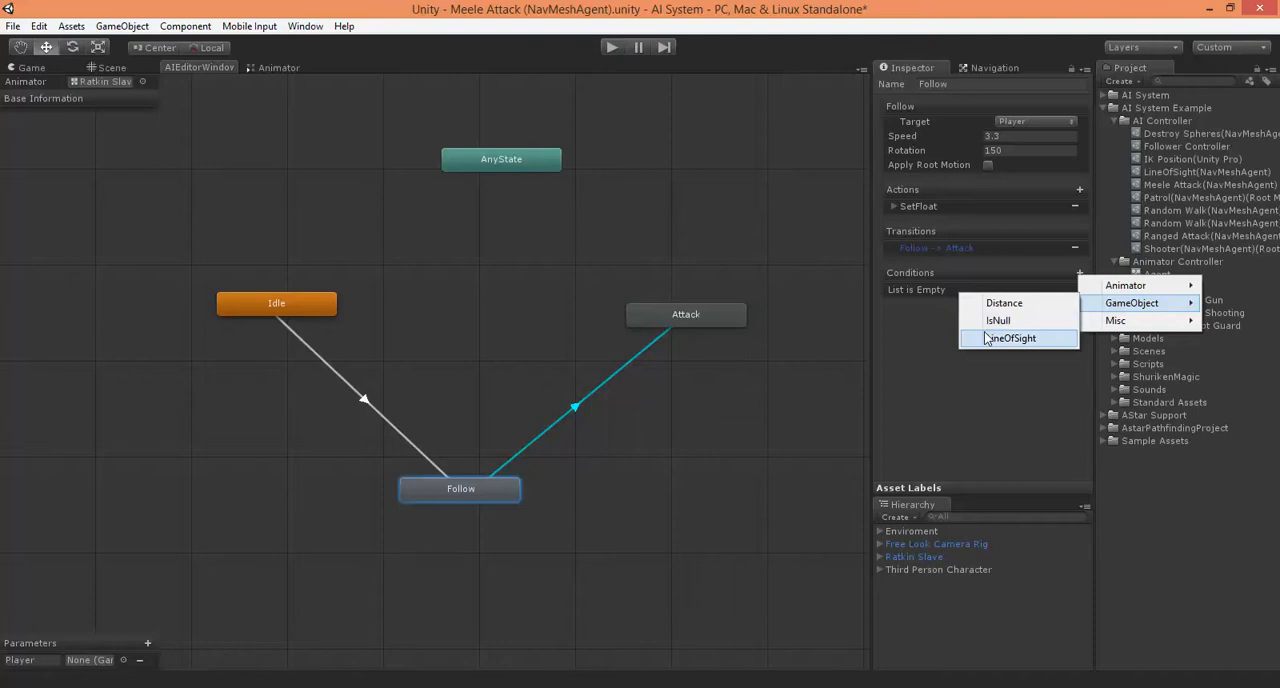
click(1000, 303)
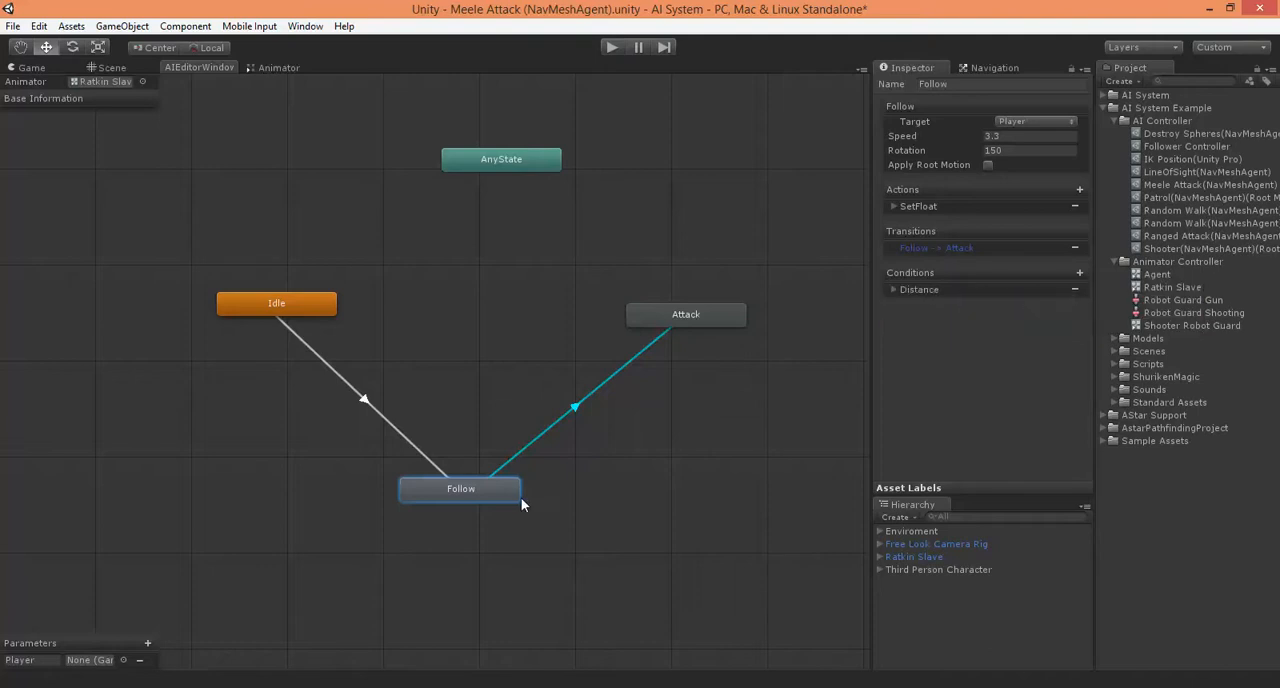
click(894, 289)
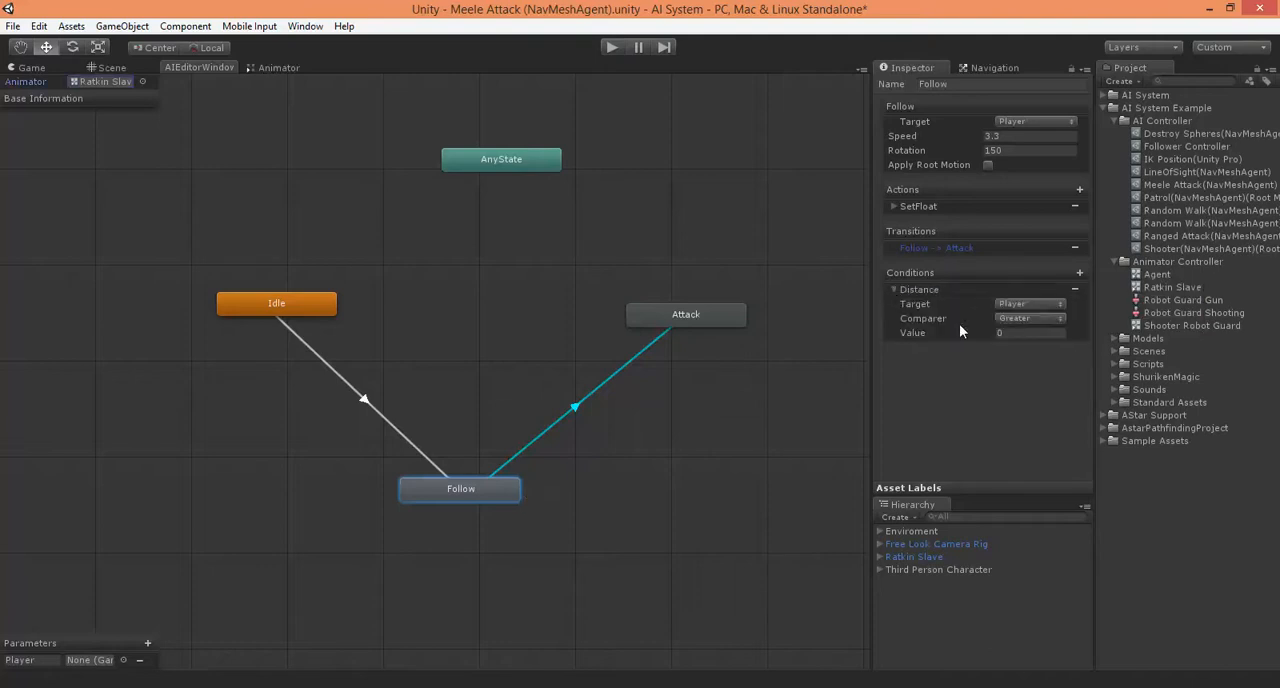
click(1026, 319)
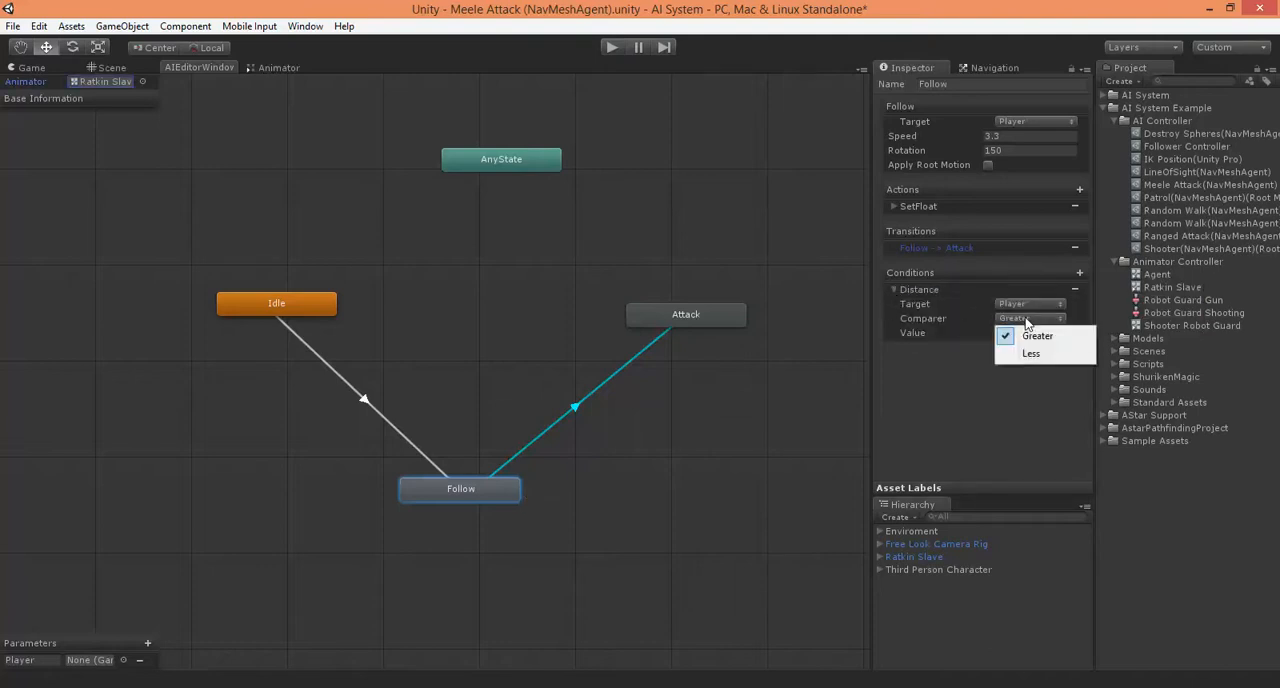
click(1031, 353)
click(1030, 333)
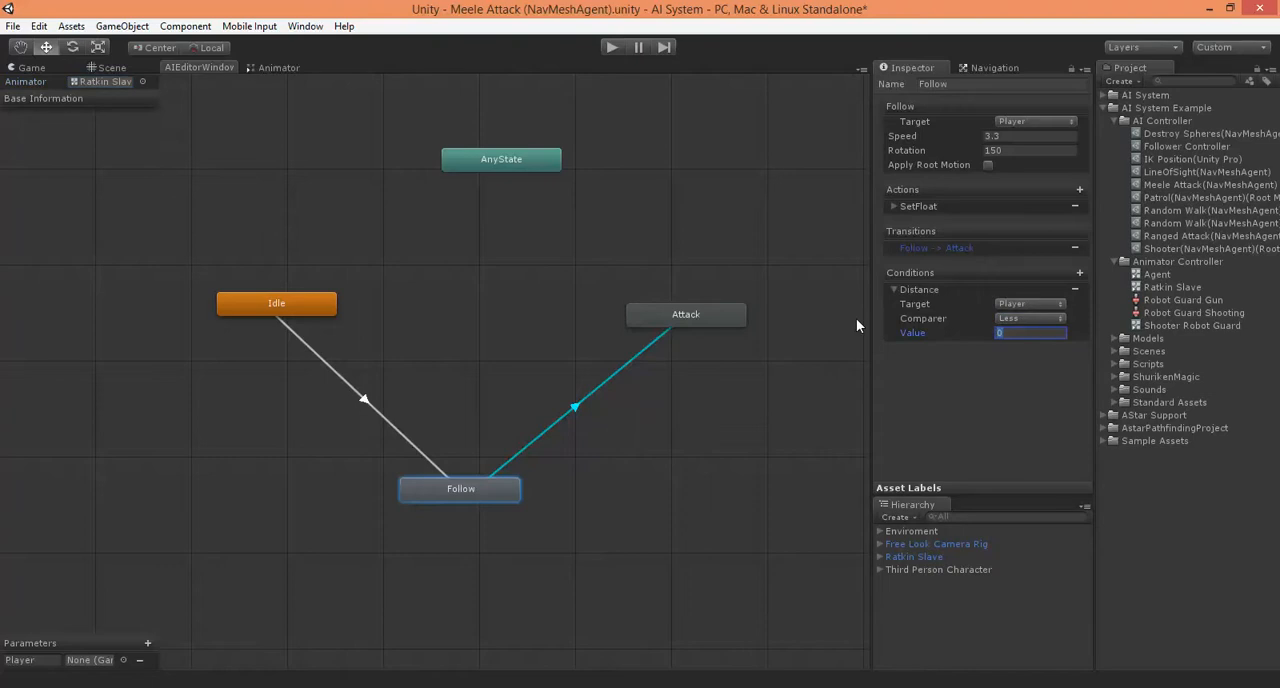
text(2.5)
Make a return transition from the Attack state to the Follow state
drag(674, 311, 661, 313)
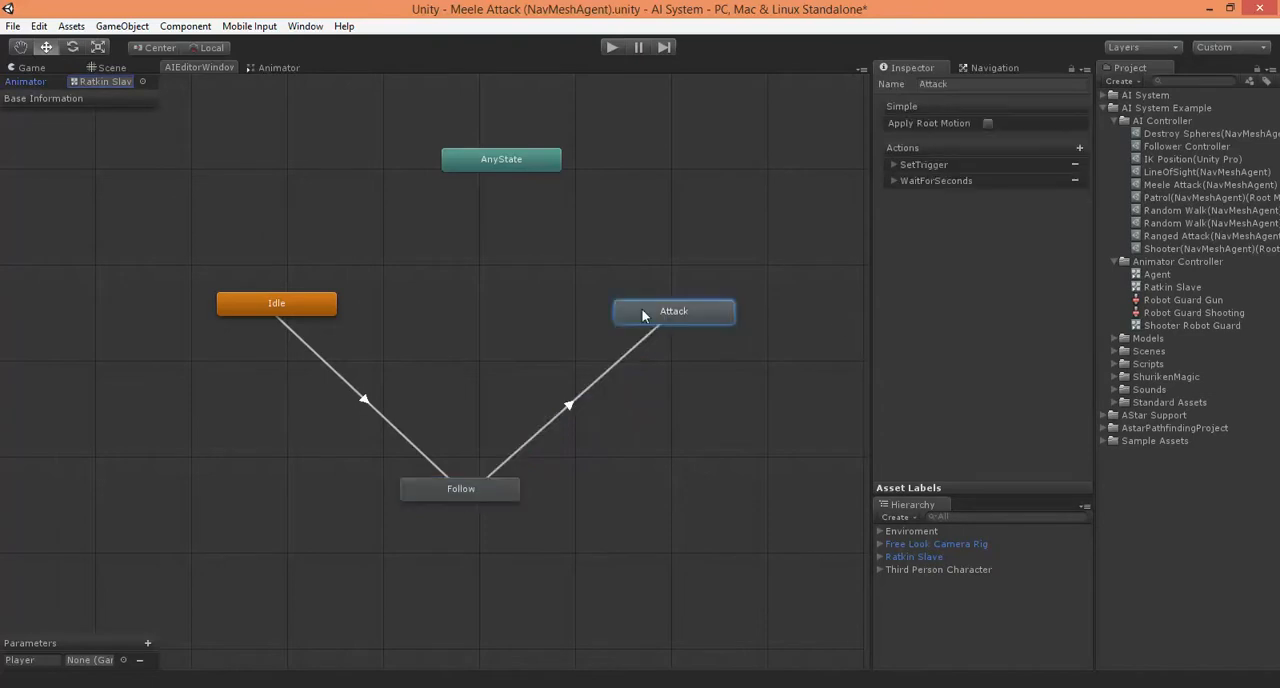
right_click(644, 313)
click(695, 320)
click(459, 491)
Add a Distance condition to the Attack to Follow transition with comparer Greater and value 2.5
click(681, 318)
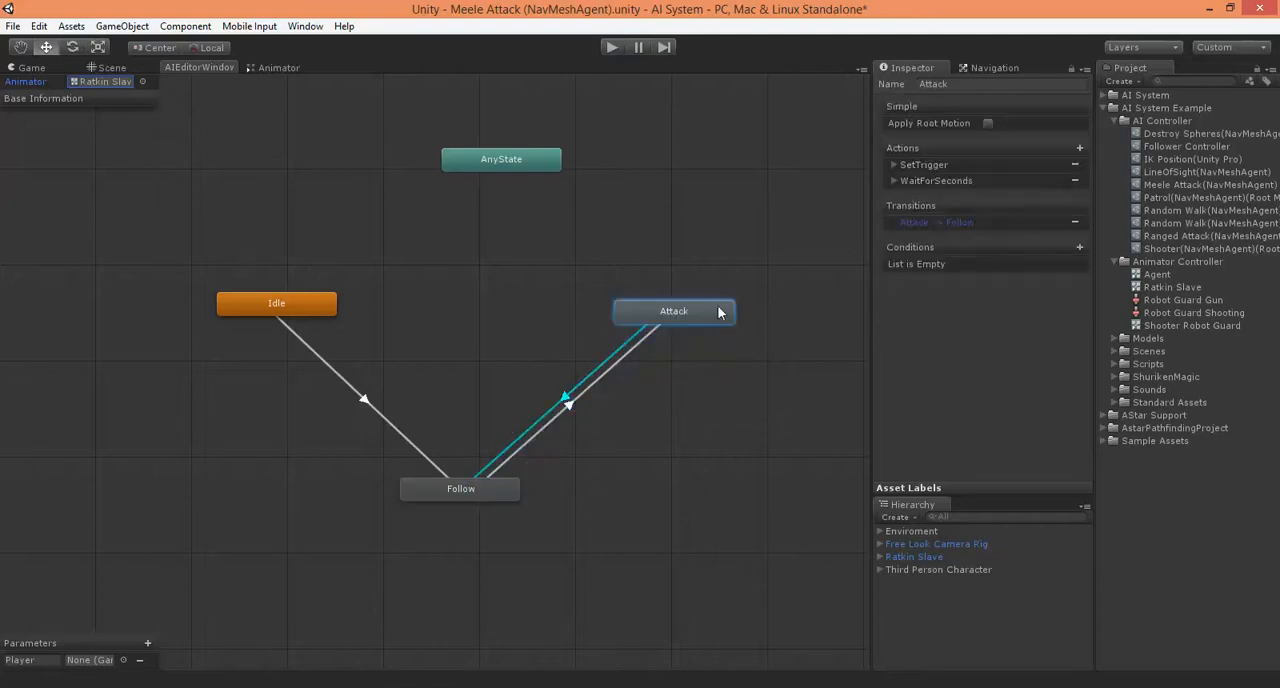
click(1079, 247)
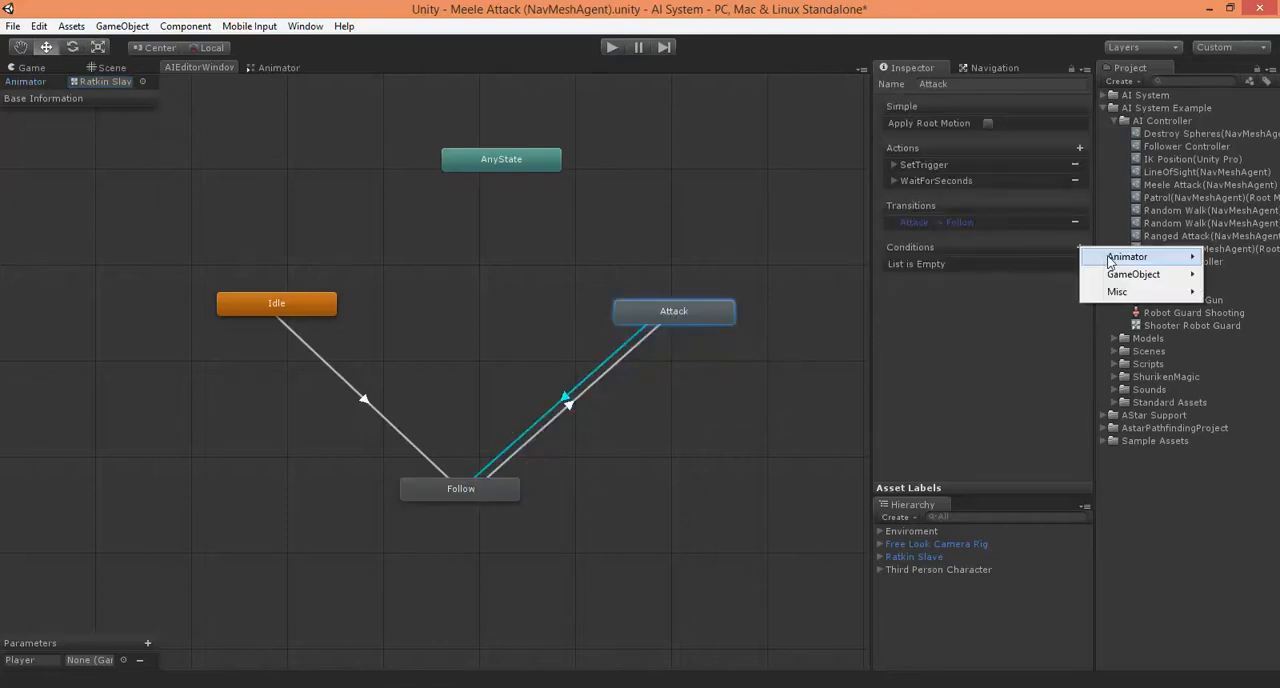
mouse_move(1110, 275)
click(1006, 274)
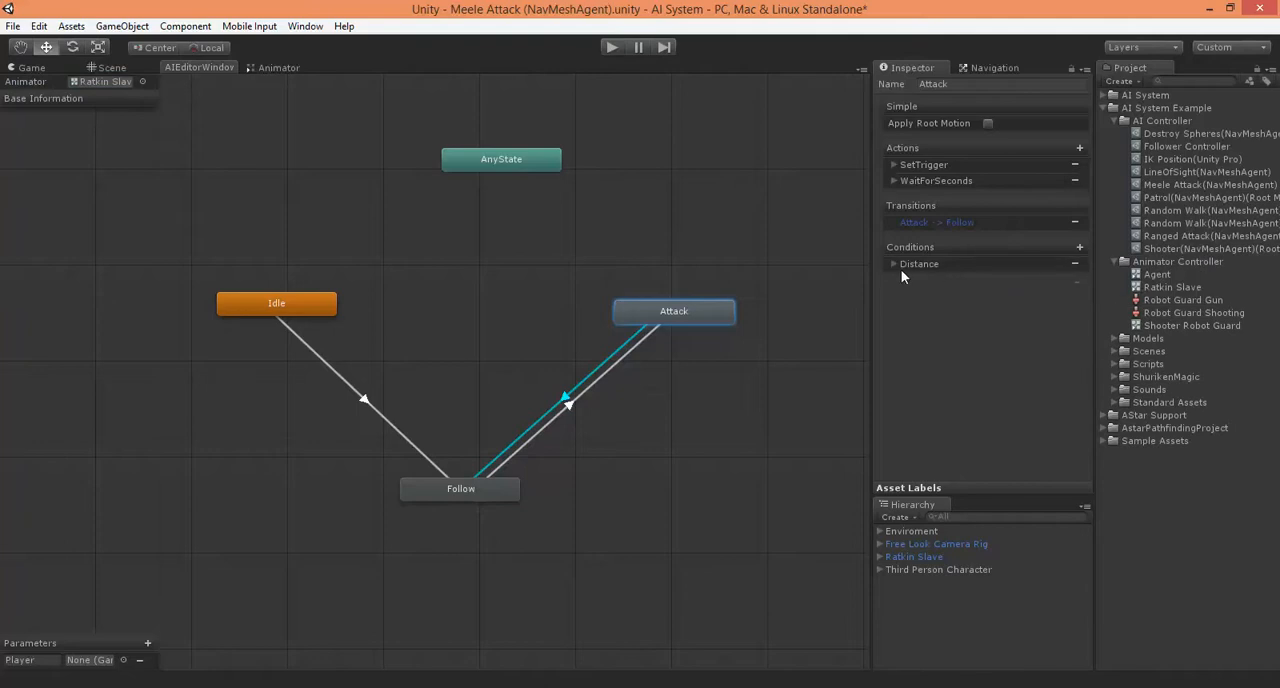
click(893, 263)
click(1029, 292)
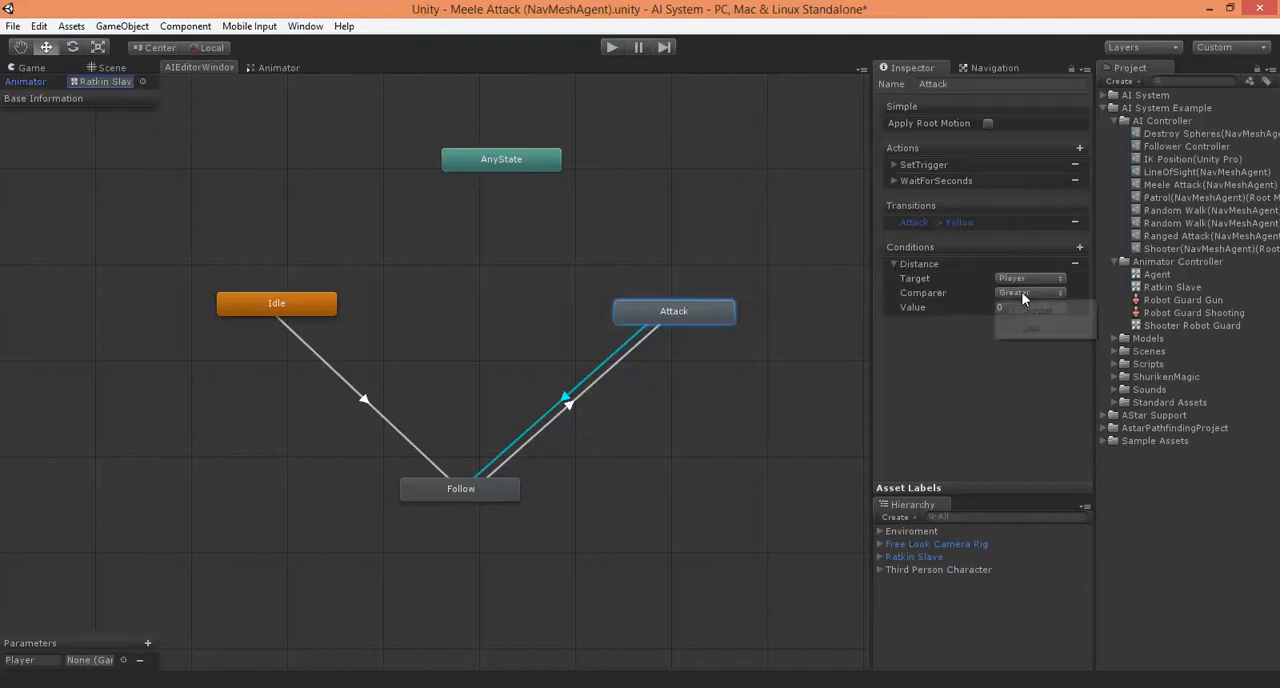
click(1029, 328)
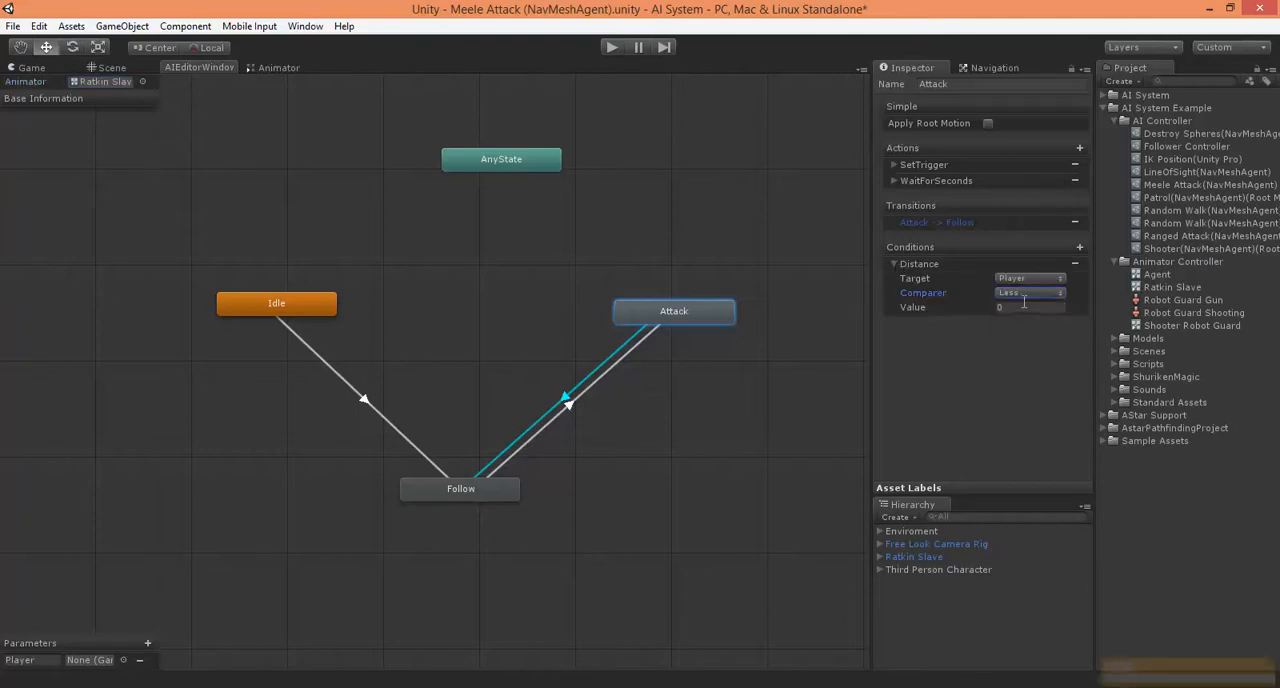
click(1022, 295)
click(1030, 310)
click(1018, 308)
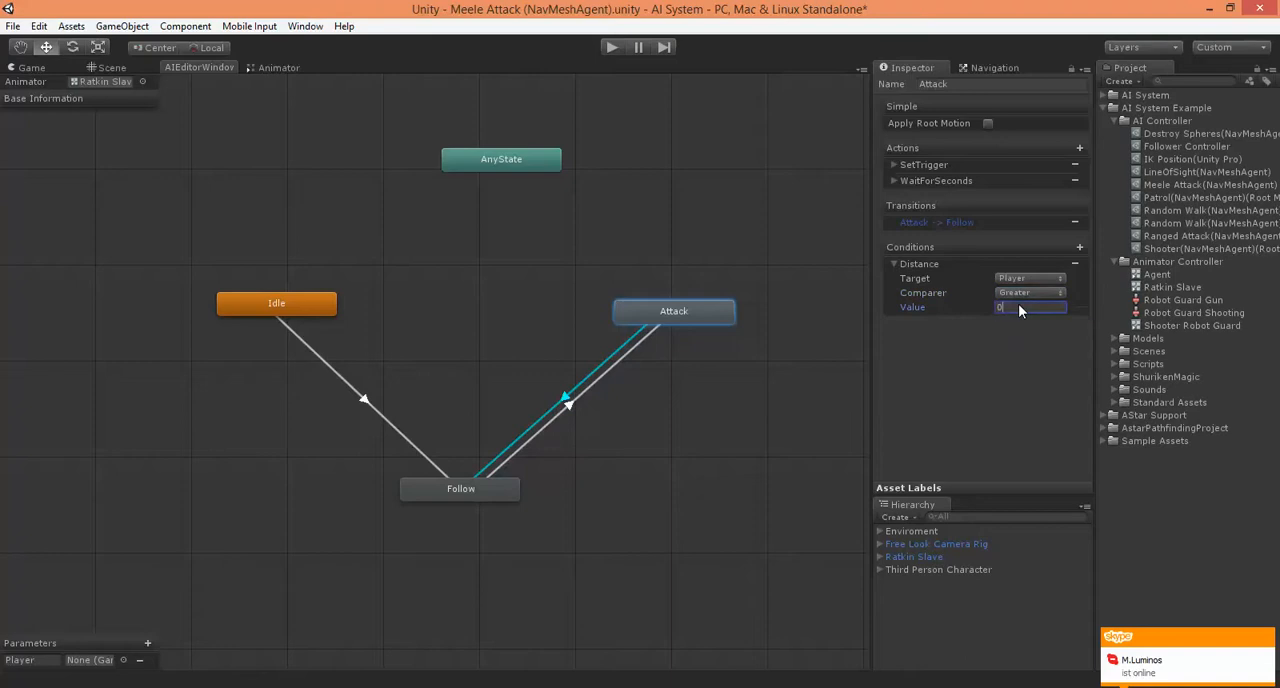
text(2.5)
Compare the Distance conditions of the Follow and Attack states, moving the Attack state slightly and collapsing its condition
click(469, 492)
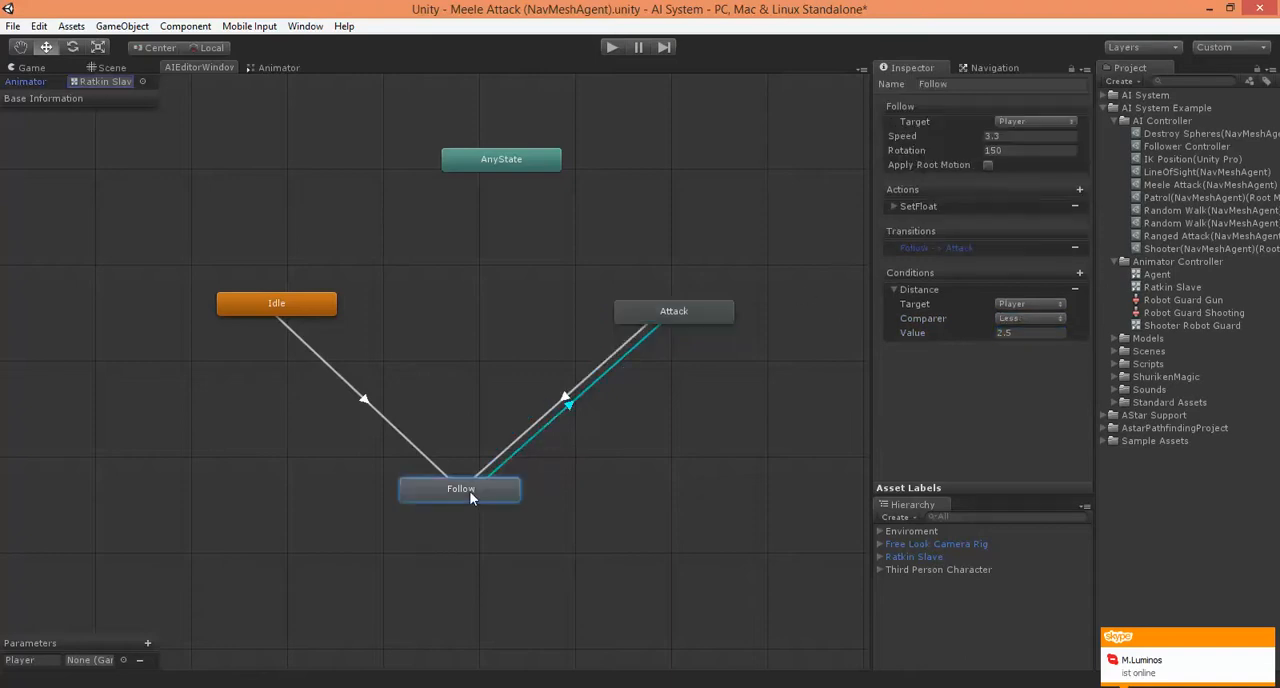
click(683, 311)
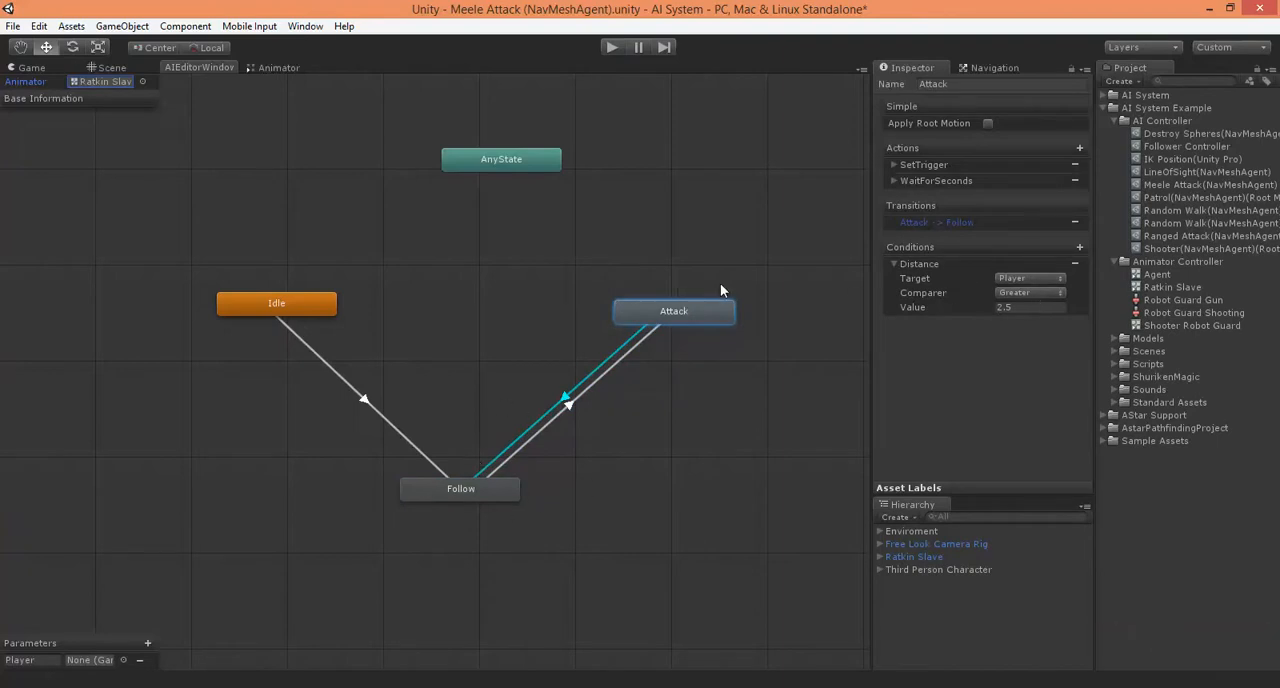
drag(678, 311, 666, 320)
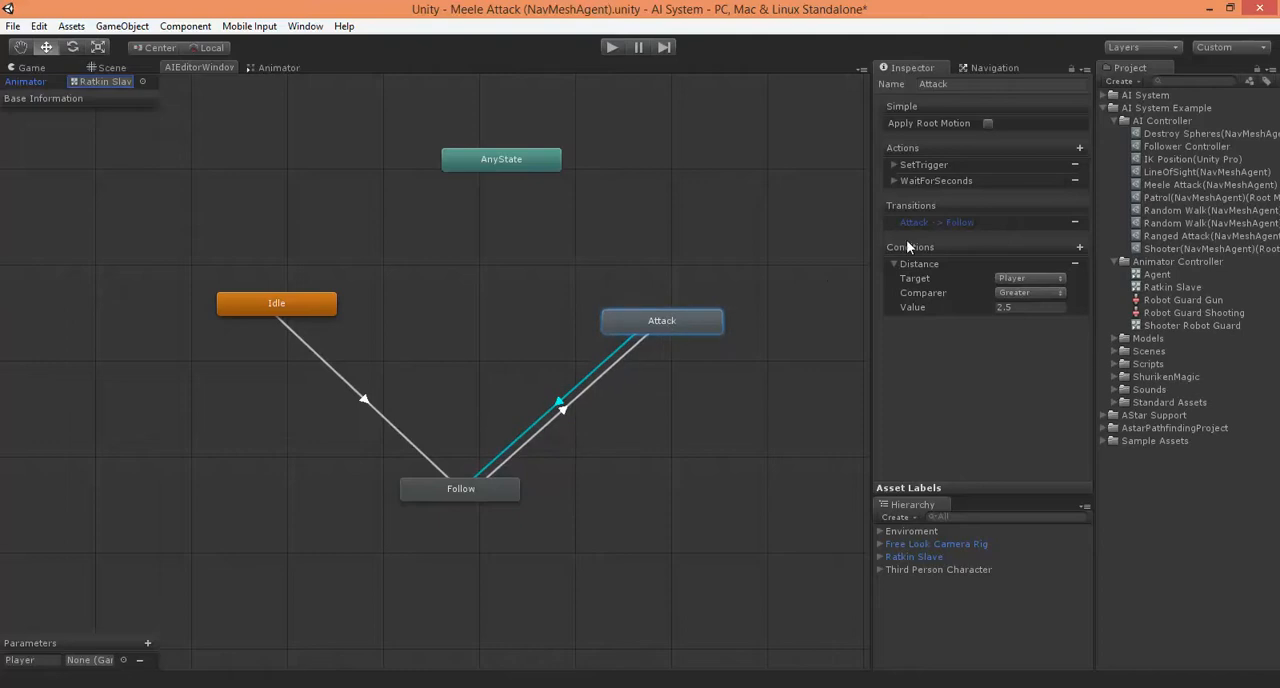
click(893, 264)
Play-test the follow and attack behaviour, stop the game and look at the characters in the scene
click(611, 47)
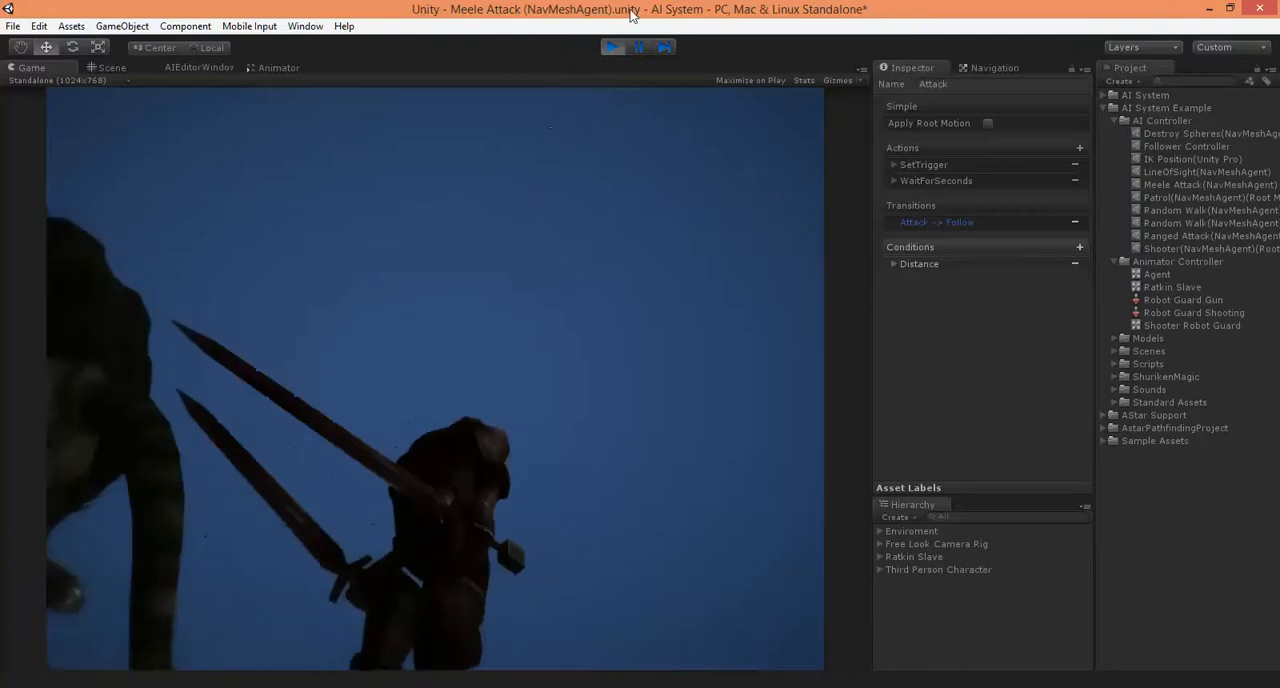
click(622, 49)
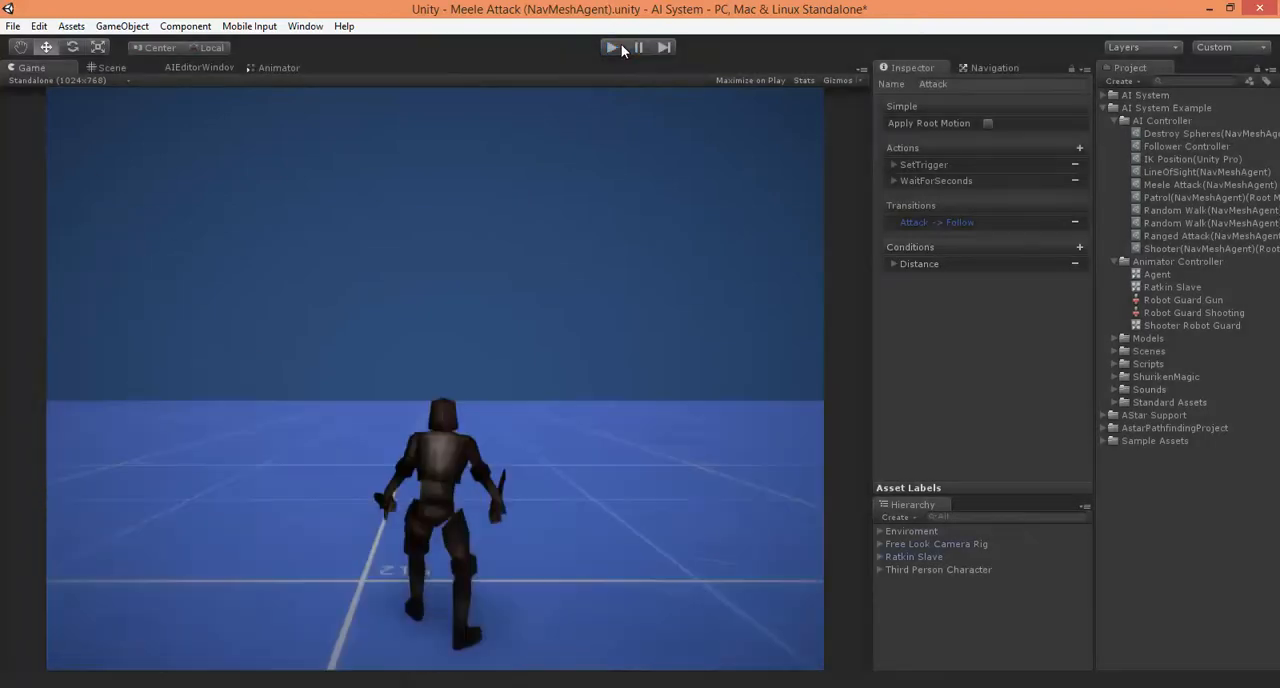
click(104, 68)
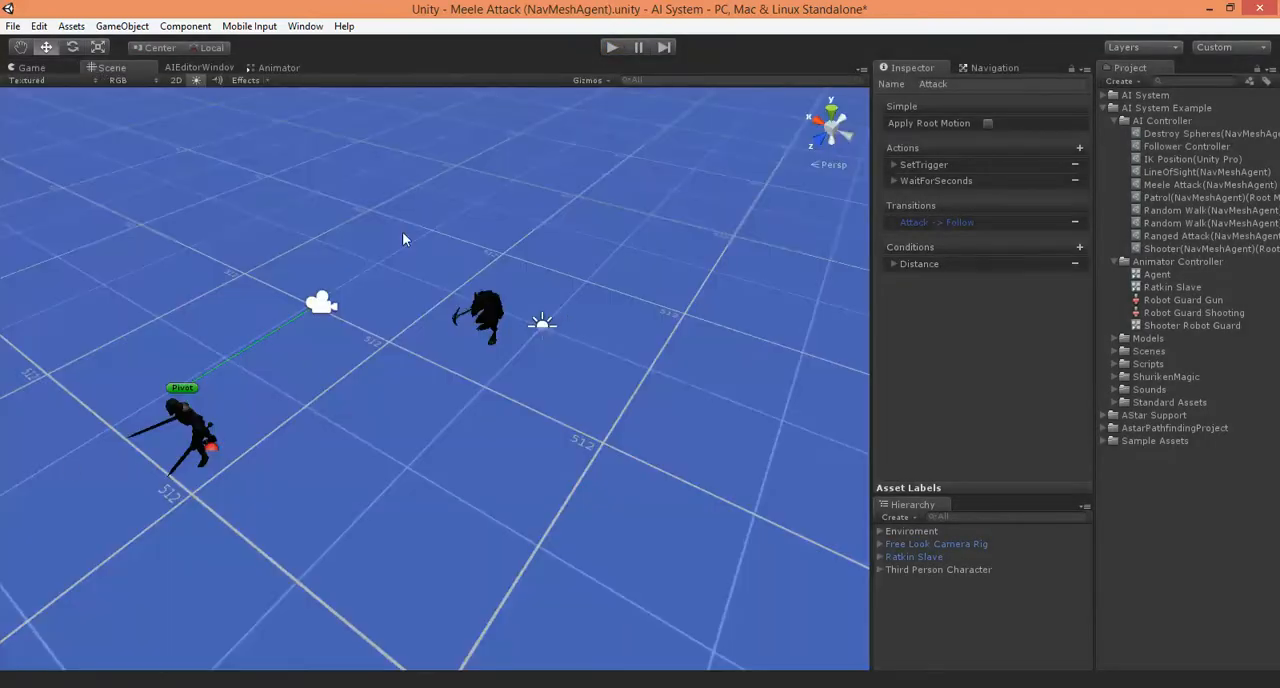
Inspect the Movement state in the Ratkin Slave animator controller
click(205, 67)
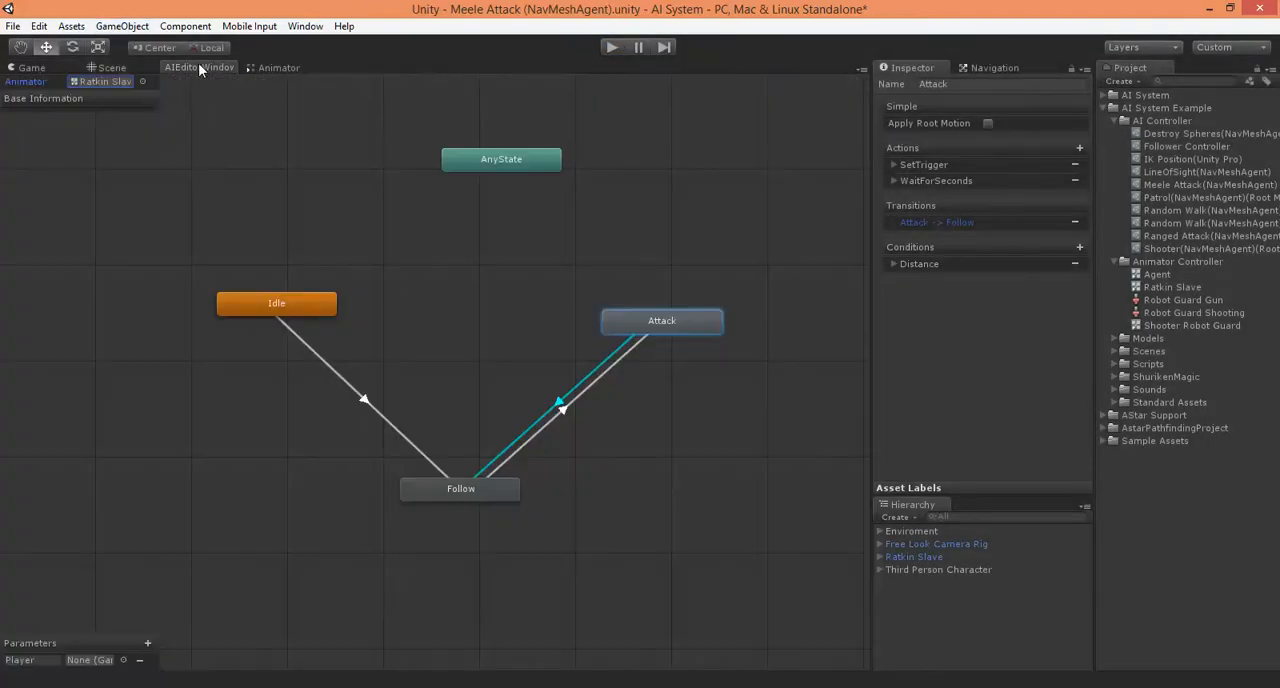
click(276, 67)
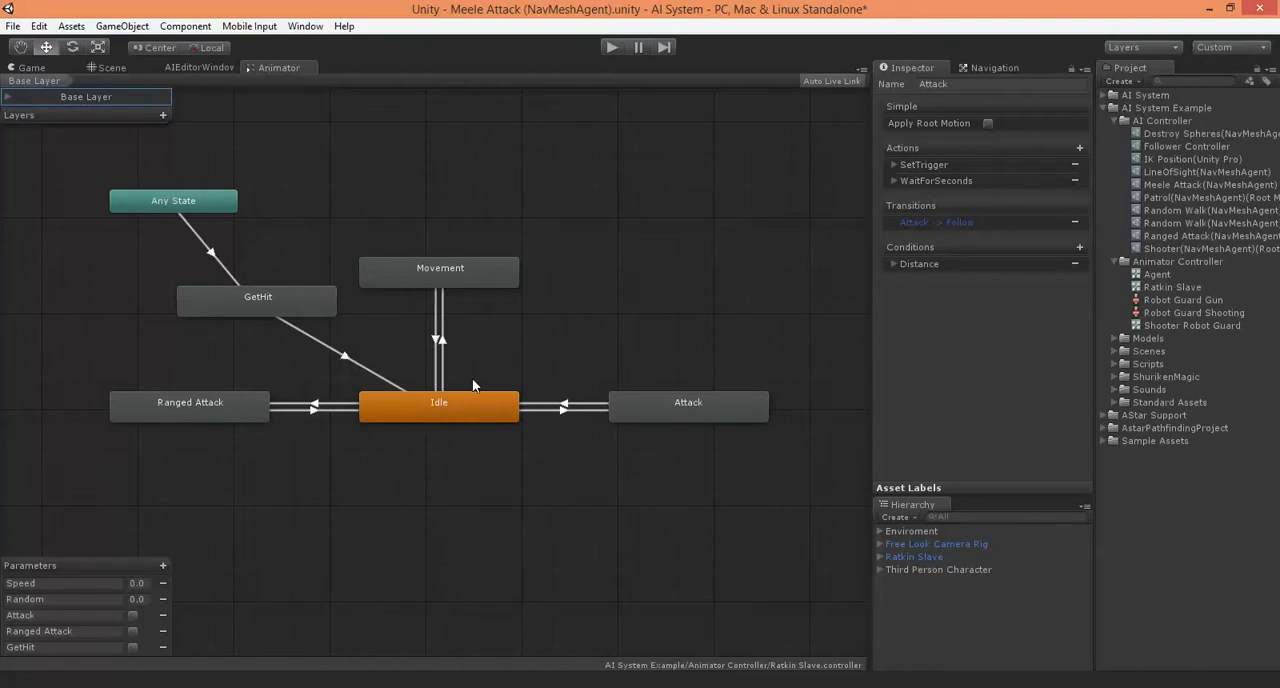
click(436, 273)
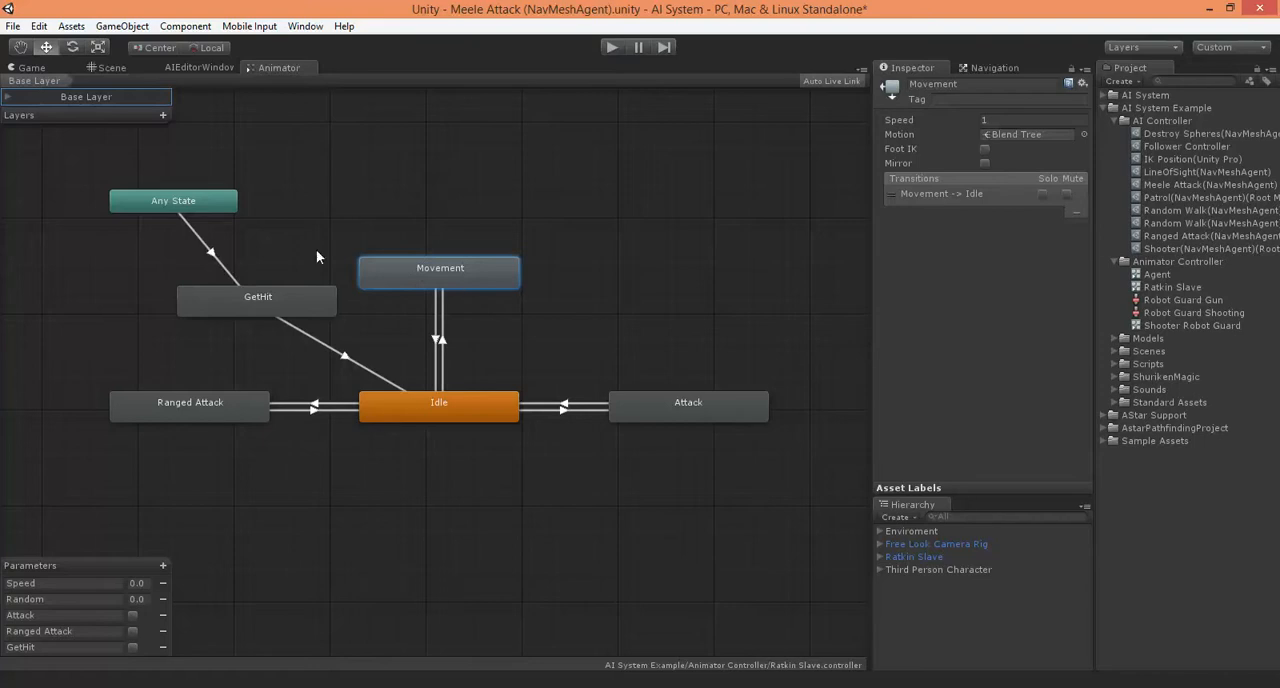
Add a SetFloat action to the AI controller's Attack state for the Speed parameter with value 0
click(204, 67)
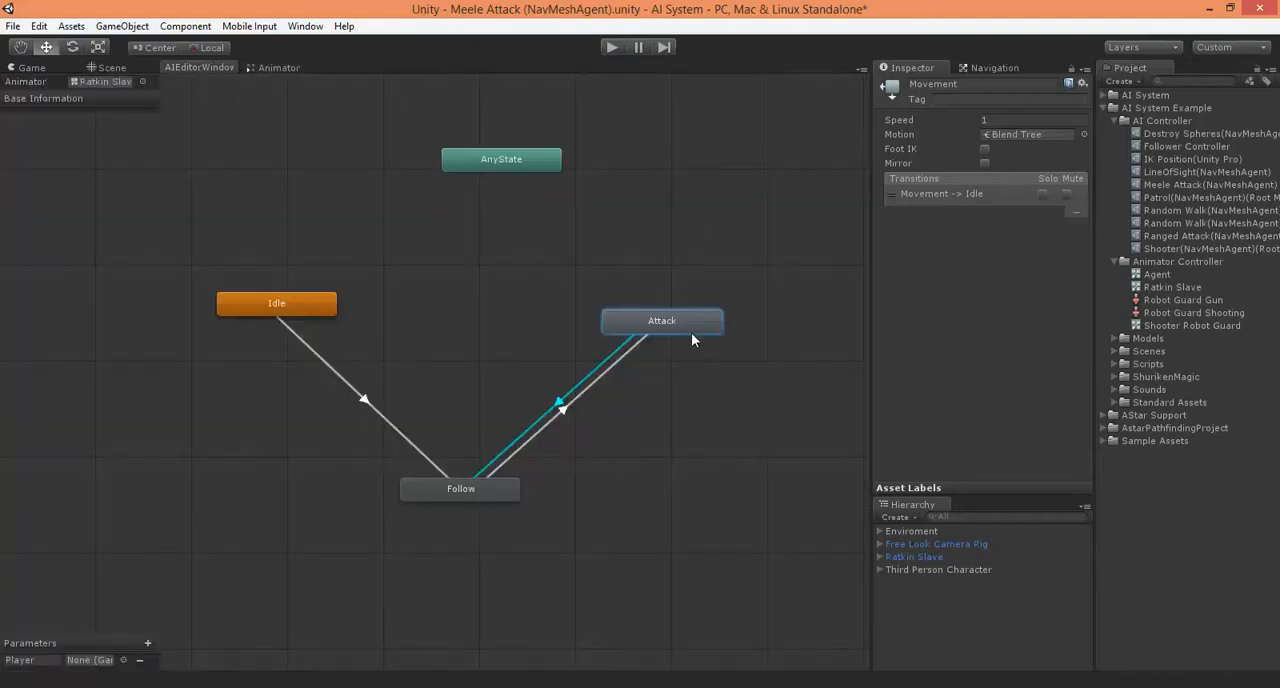
click(614, 333)
mouse_move(652, 322)
mouse_down()
mouse_move(609, 327)
mouse_move(643, 321)
mouse_up()
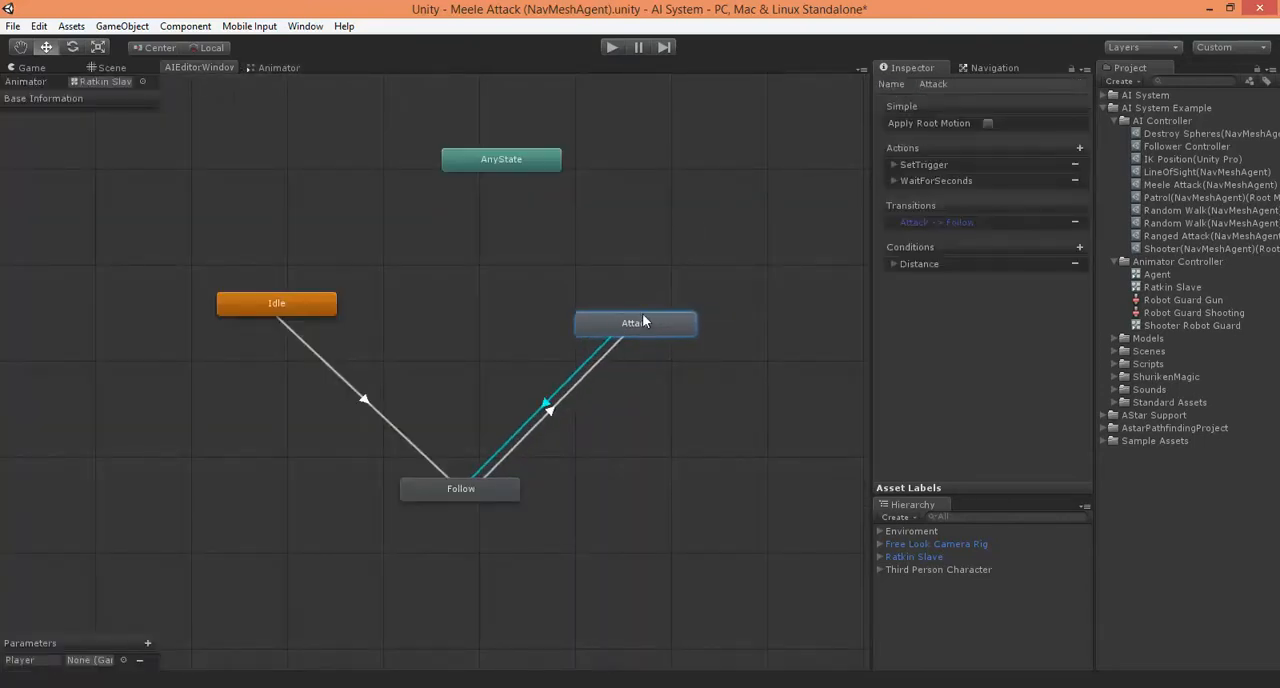
click(1079, 148)
mouse_move(1115, 158)
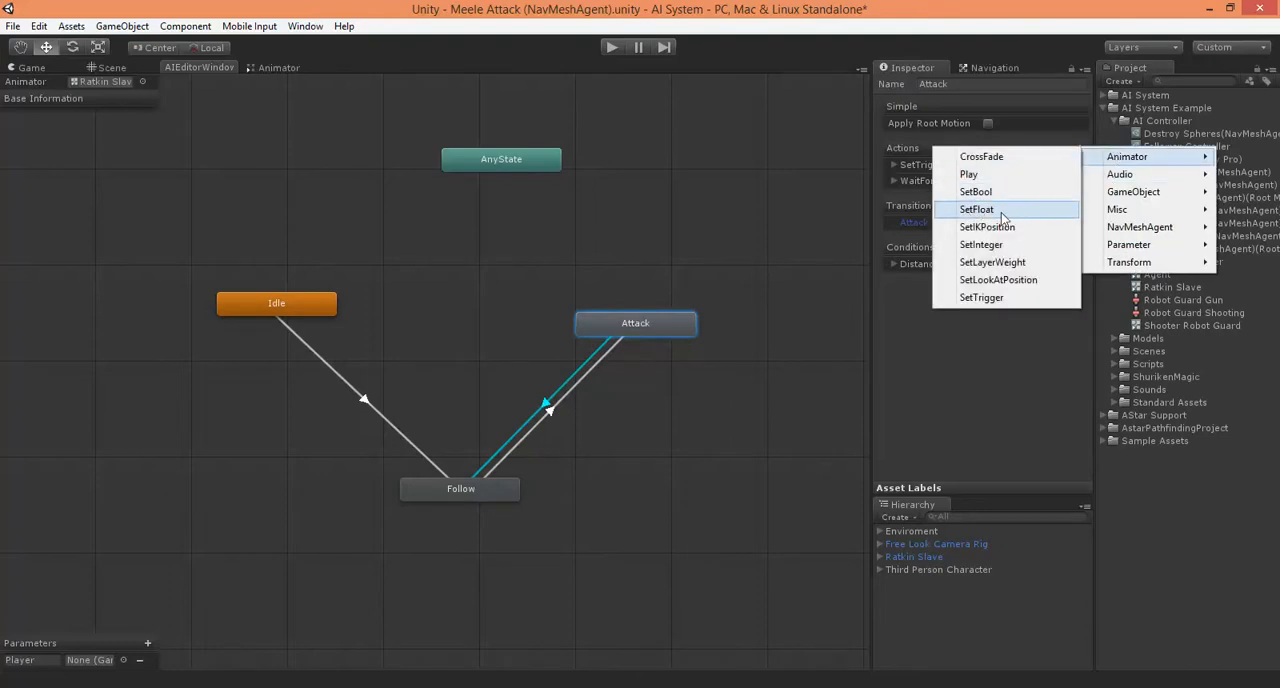
click(973, 211)
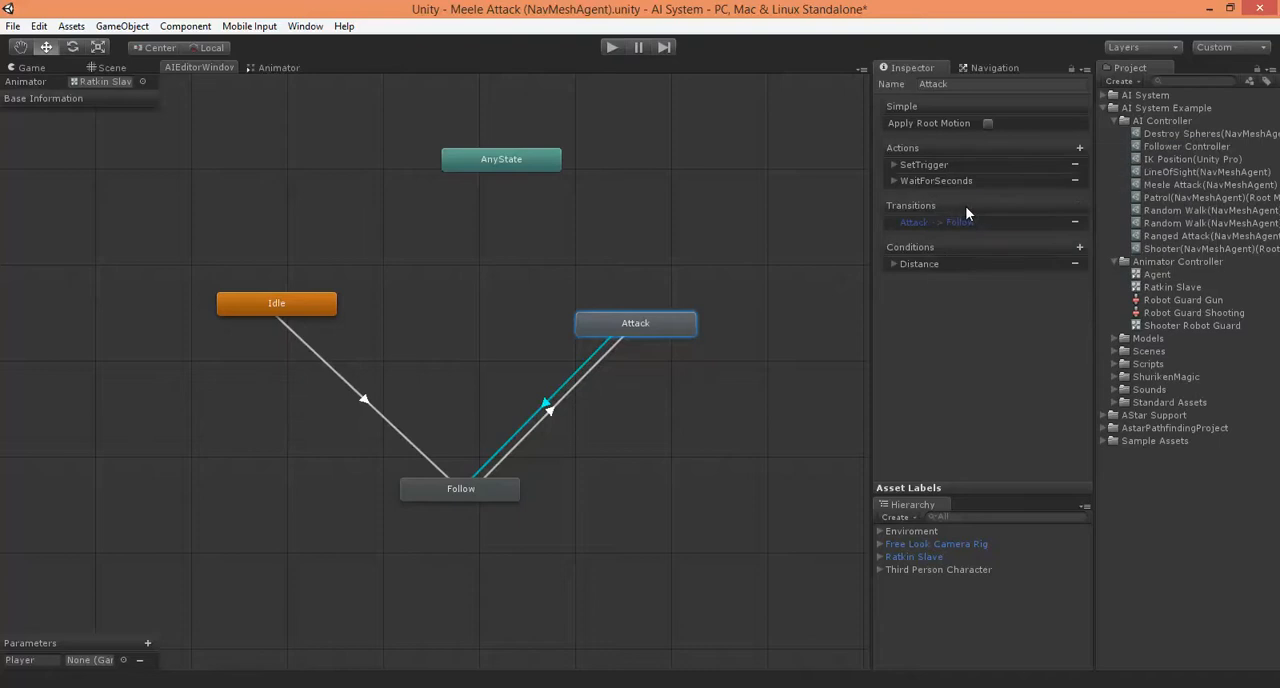
click(893, 197)
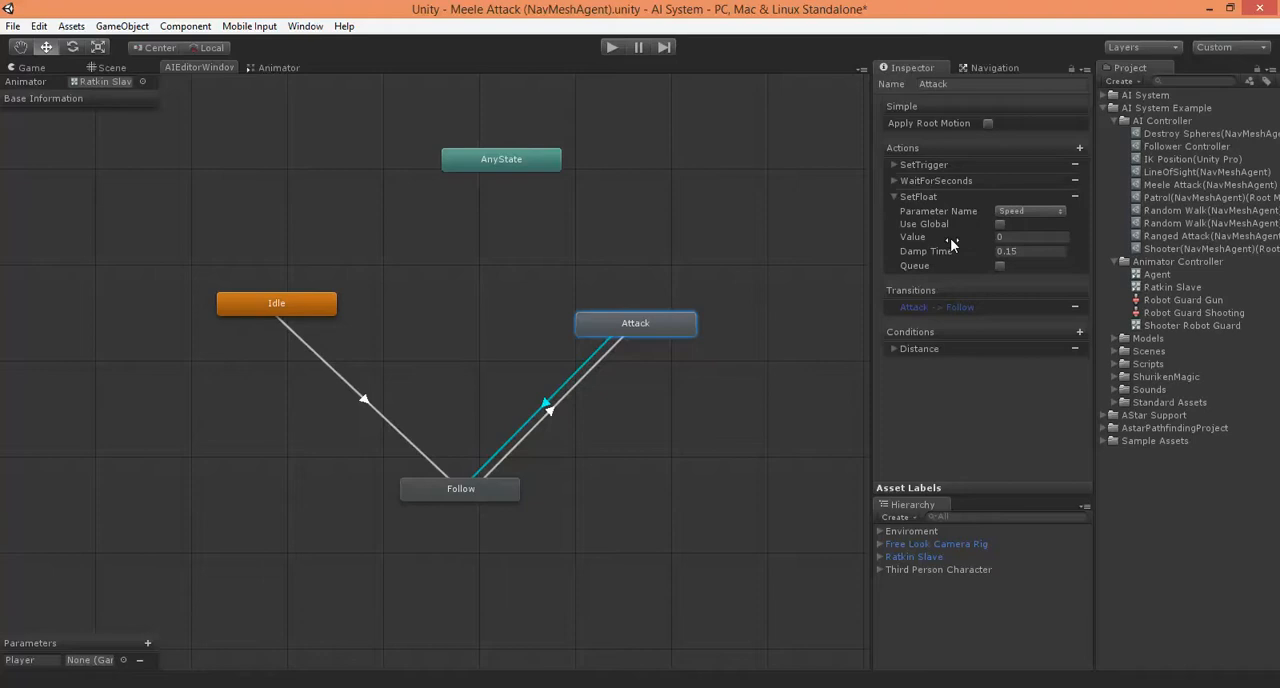
Check the Attack state's SetTrigger and WaitForSeconds settings, and play-test the attack with the SetFloat action
click(892, 164)
click(892, 164)
click(892, 181)
click(892, 181)
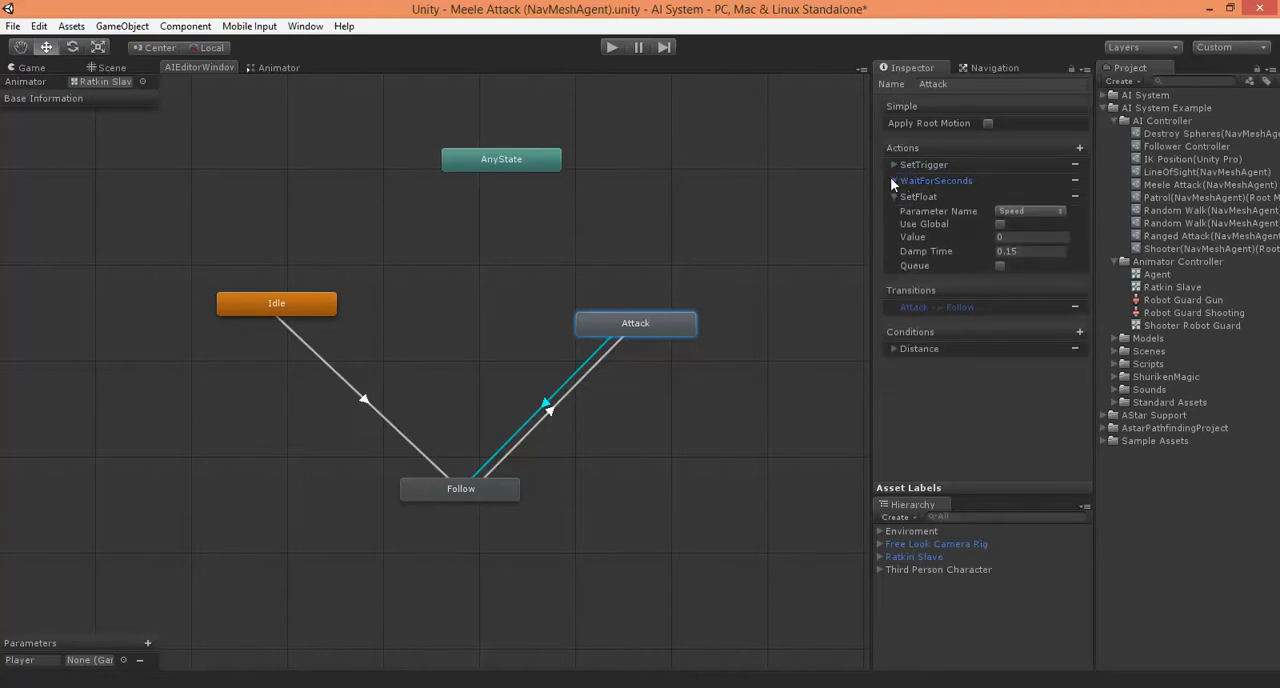
click(614, 48)
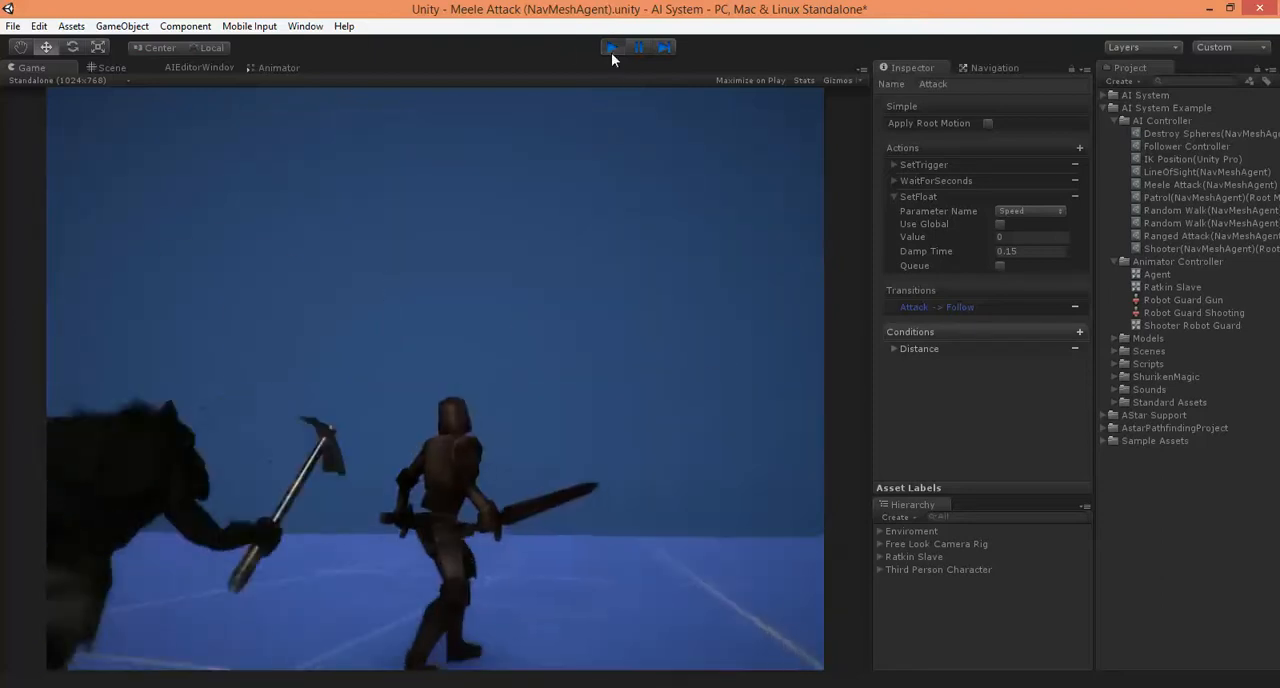
click(611, 48)
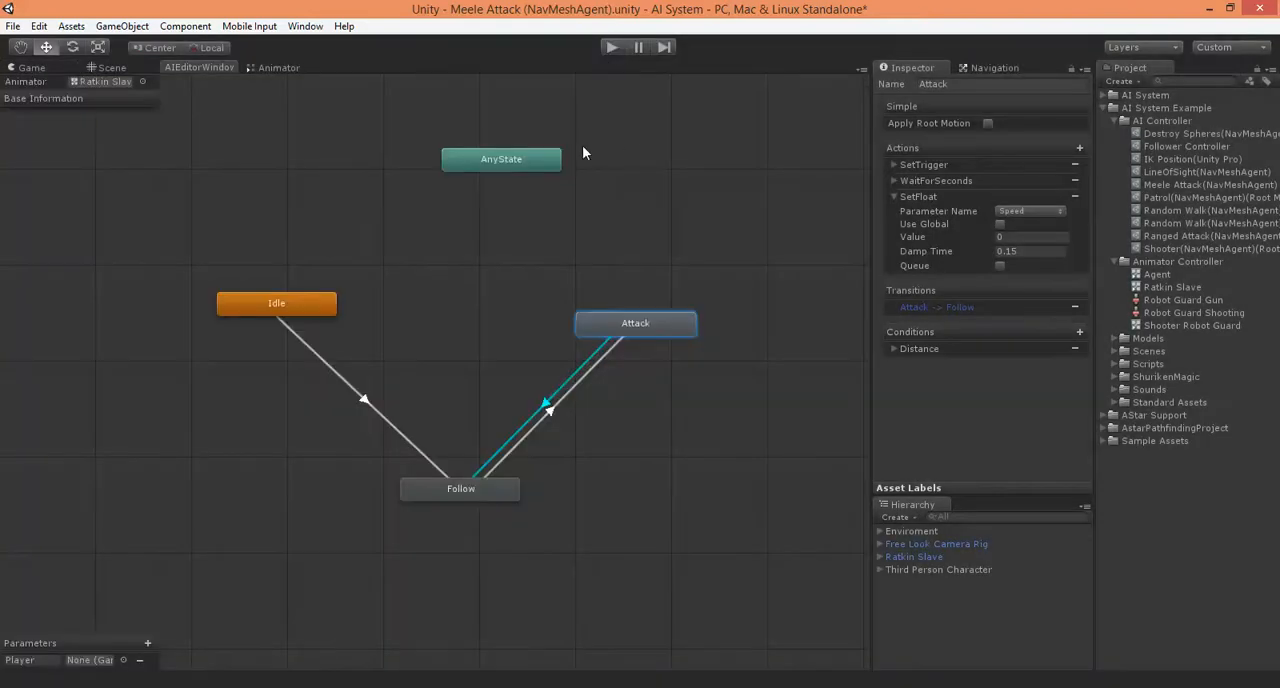
Add an IsName condition to the Attack to Follow transition with state name Base Layer.Attack and Equals disabled
click(894, 197)
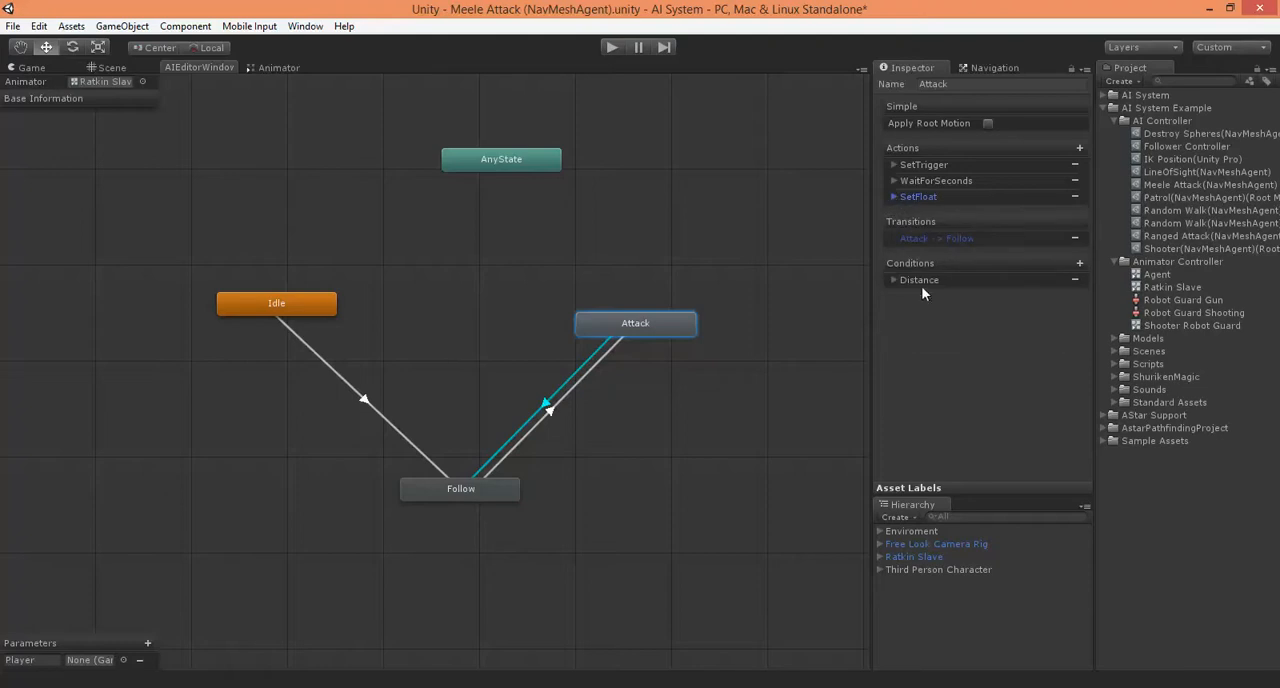
click(1080, 263)
mouse_move(1137, 310)
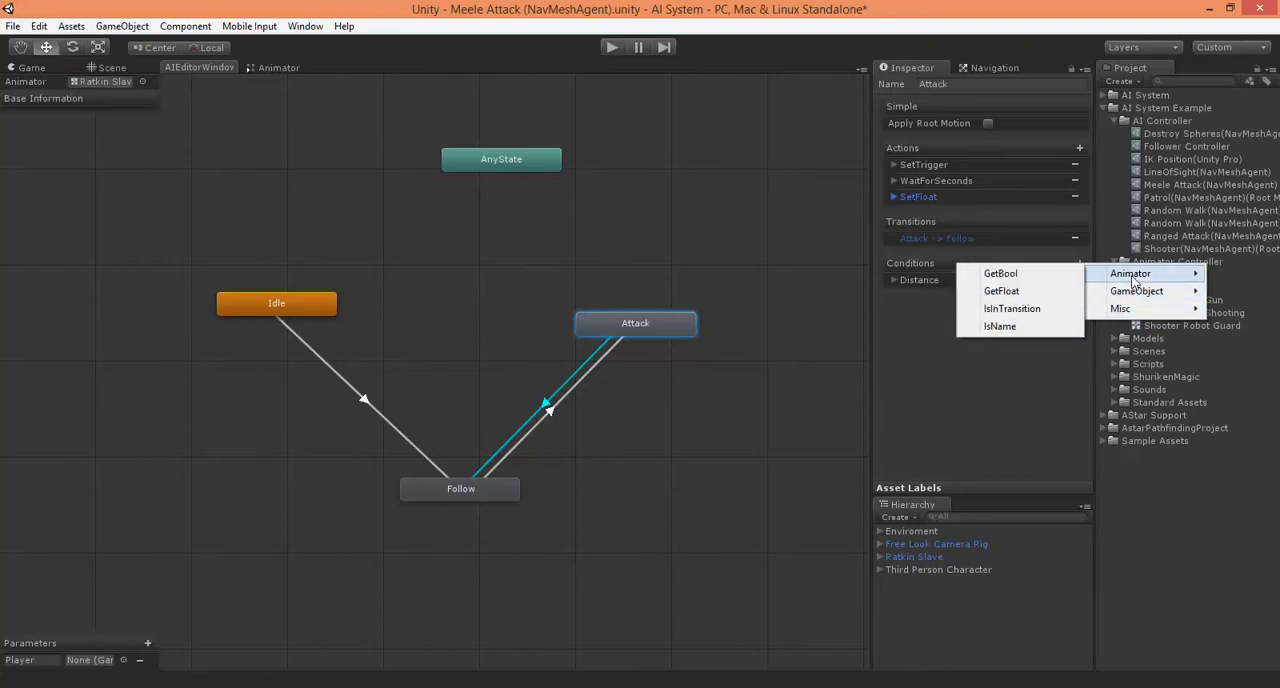
click(999, 326)
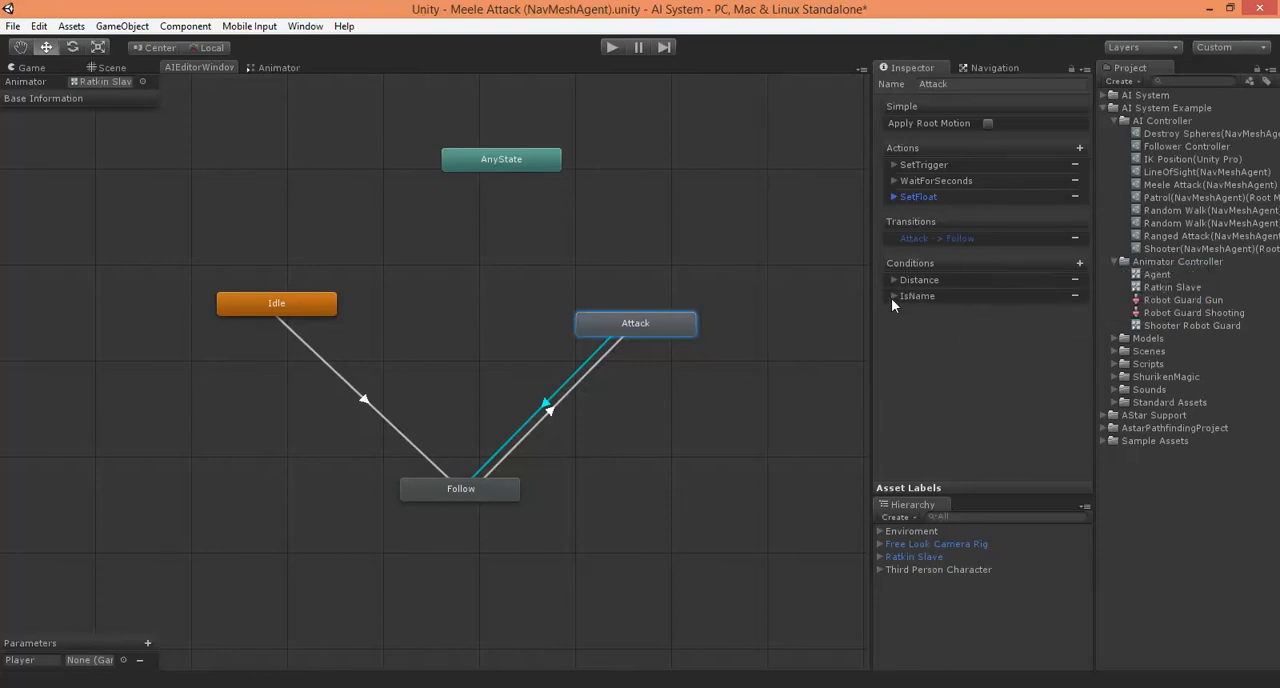
click(893, 297)
click(1030, 326)
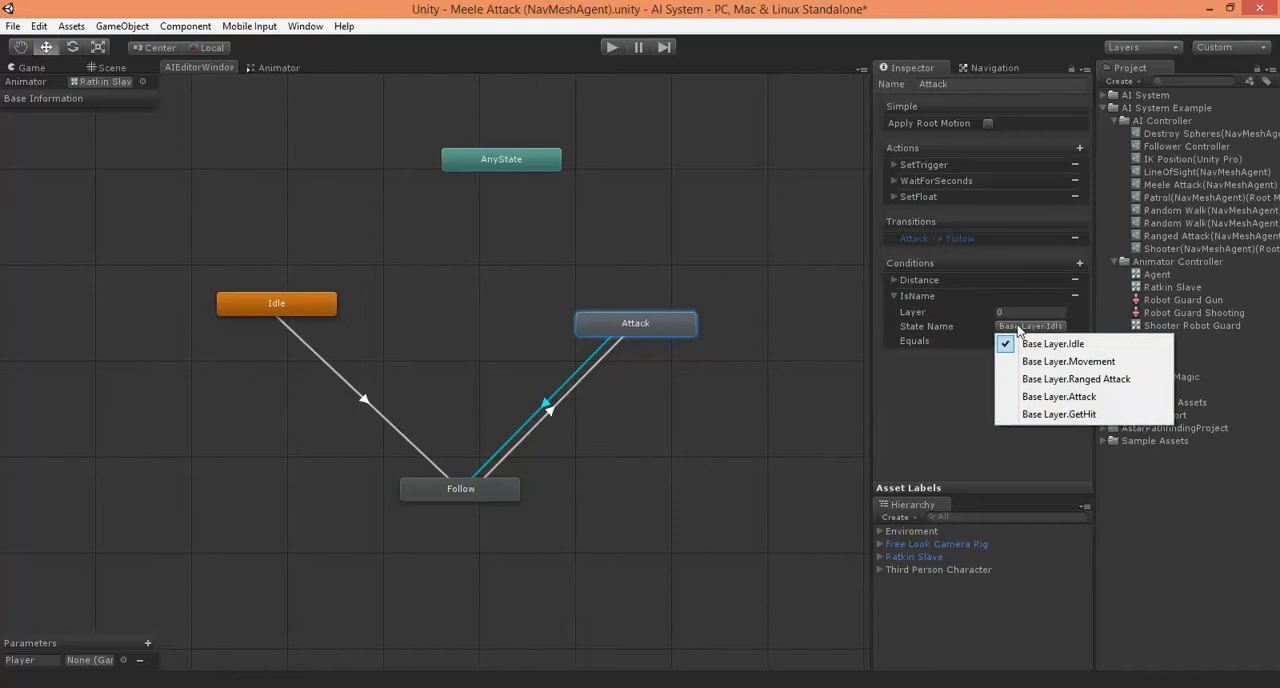
click(1043, 398)
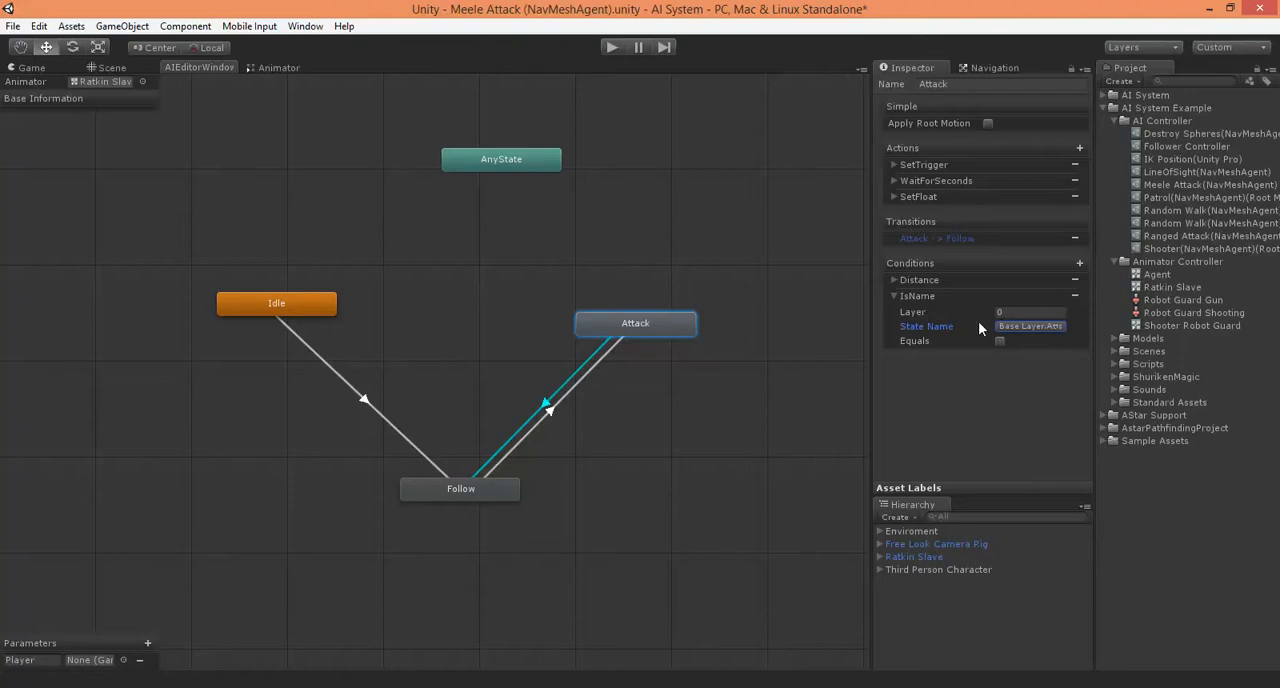
Add an IsInTransition condition for layer 0 to the Attack to Follow transition, with Equals disabled
click(1081, 262)
mouse_move(1128, 271)
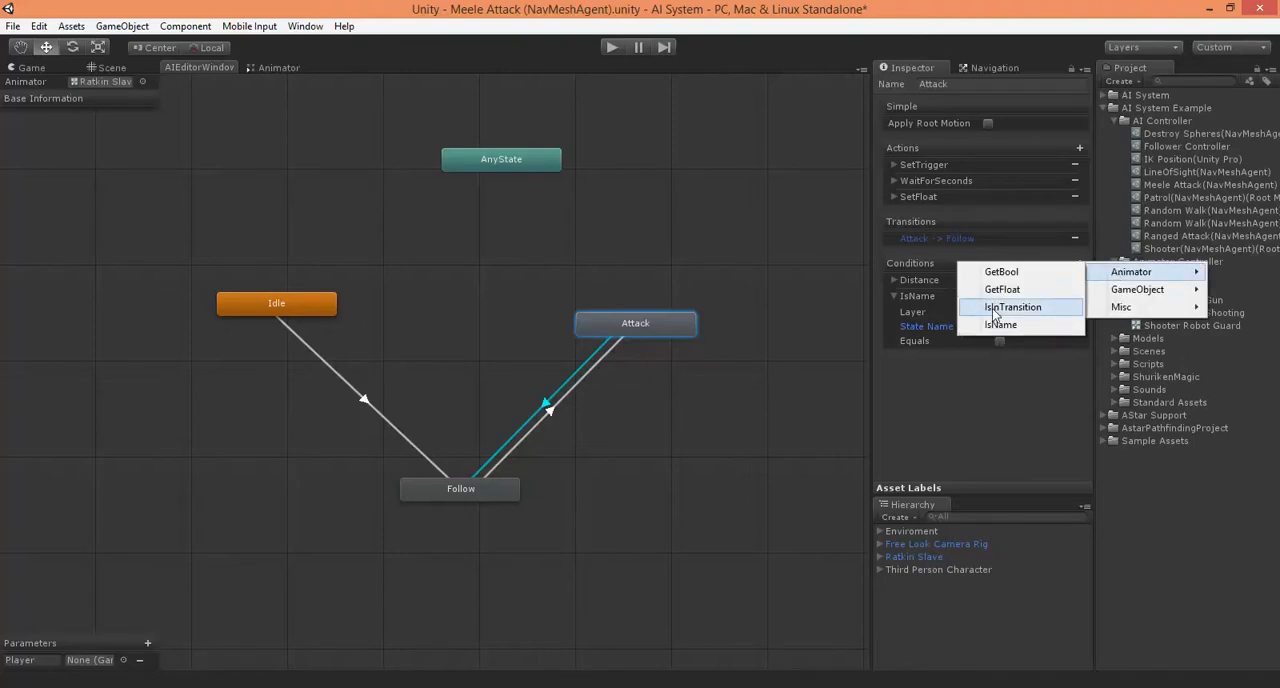
click(1010, 307)
click(894, 357)
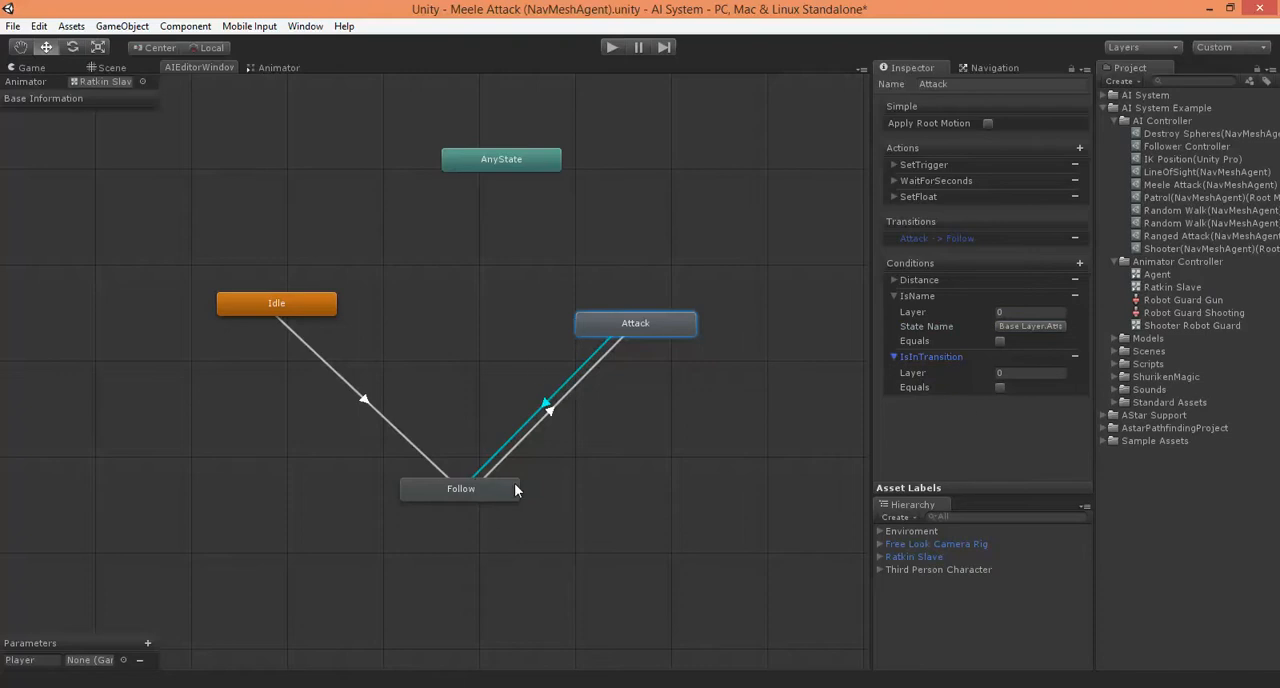
Collapse the IsName and IsInTransition conditions and play-test the melee attack with them in place
click(609, 47)
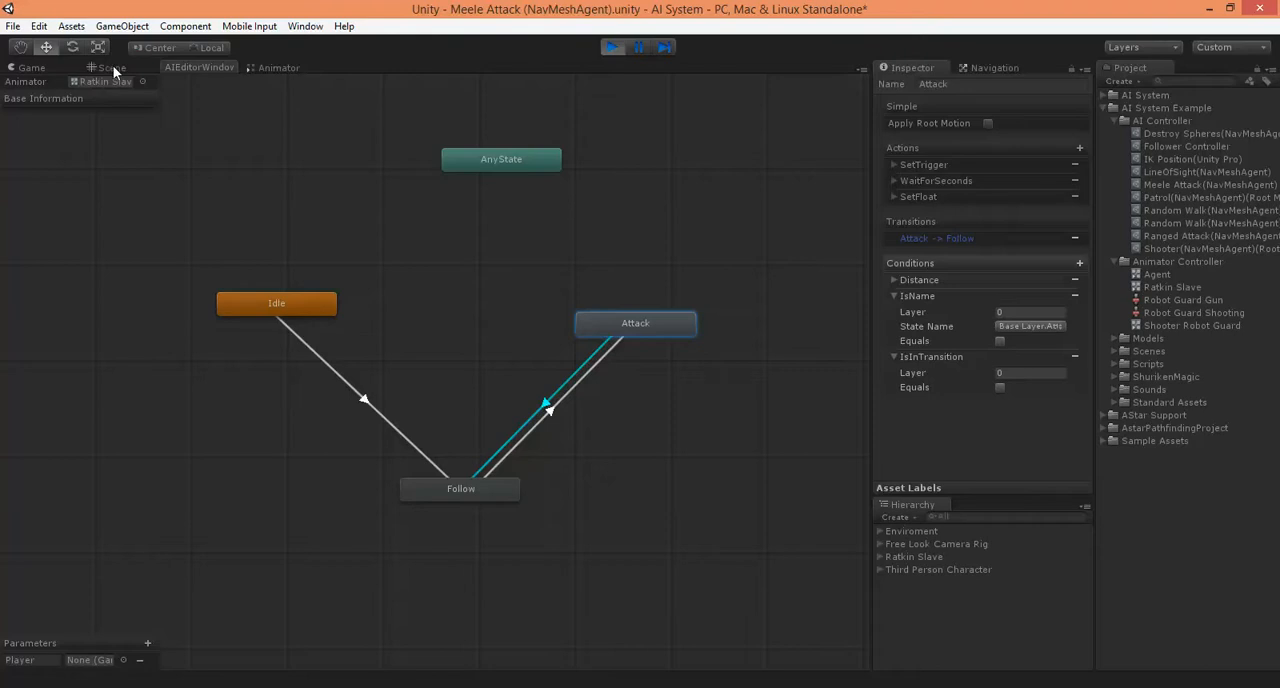
click(611, 47)
click(893, 296)
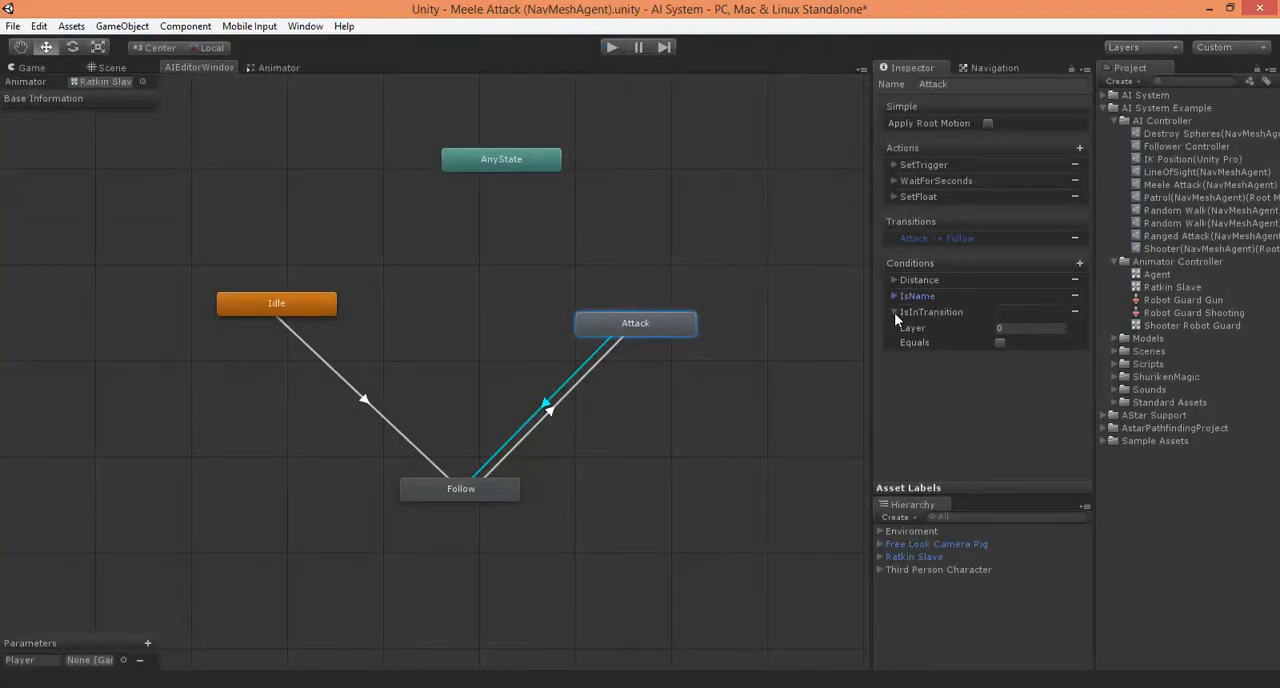
click(894, 312)
key(ctrl+p)
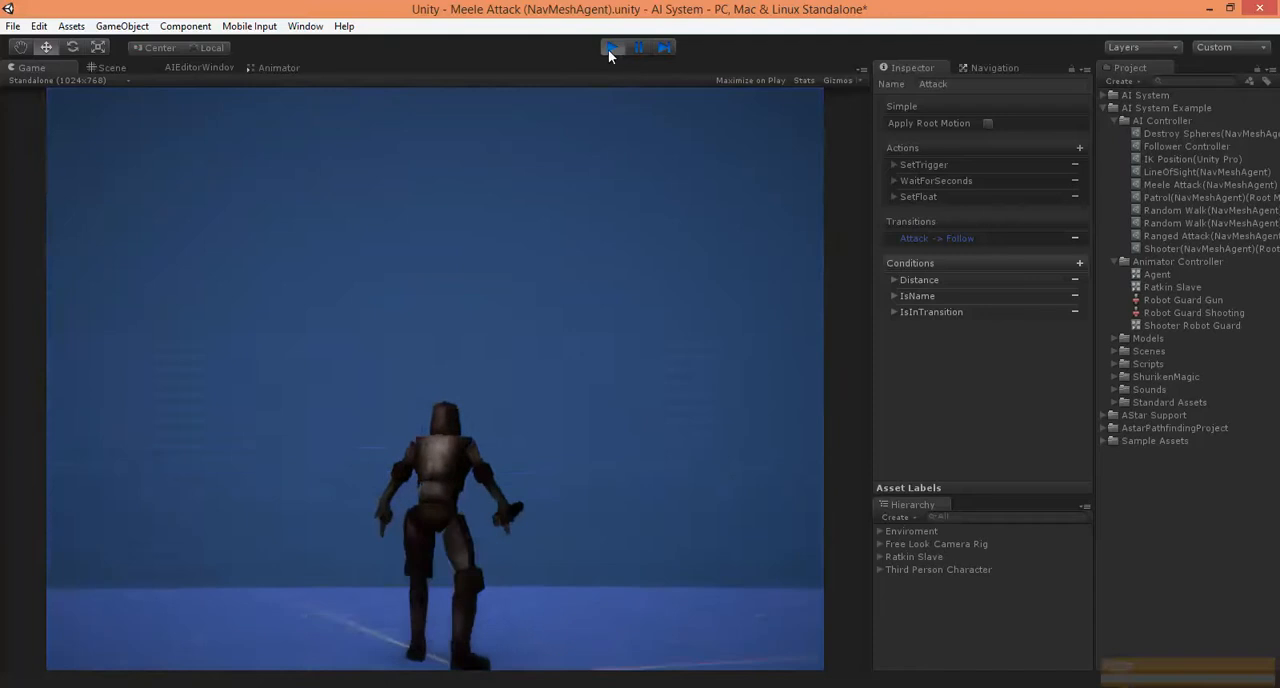
click(610, 48)
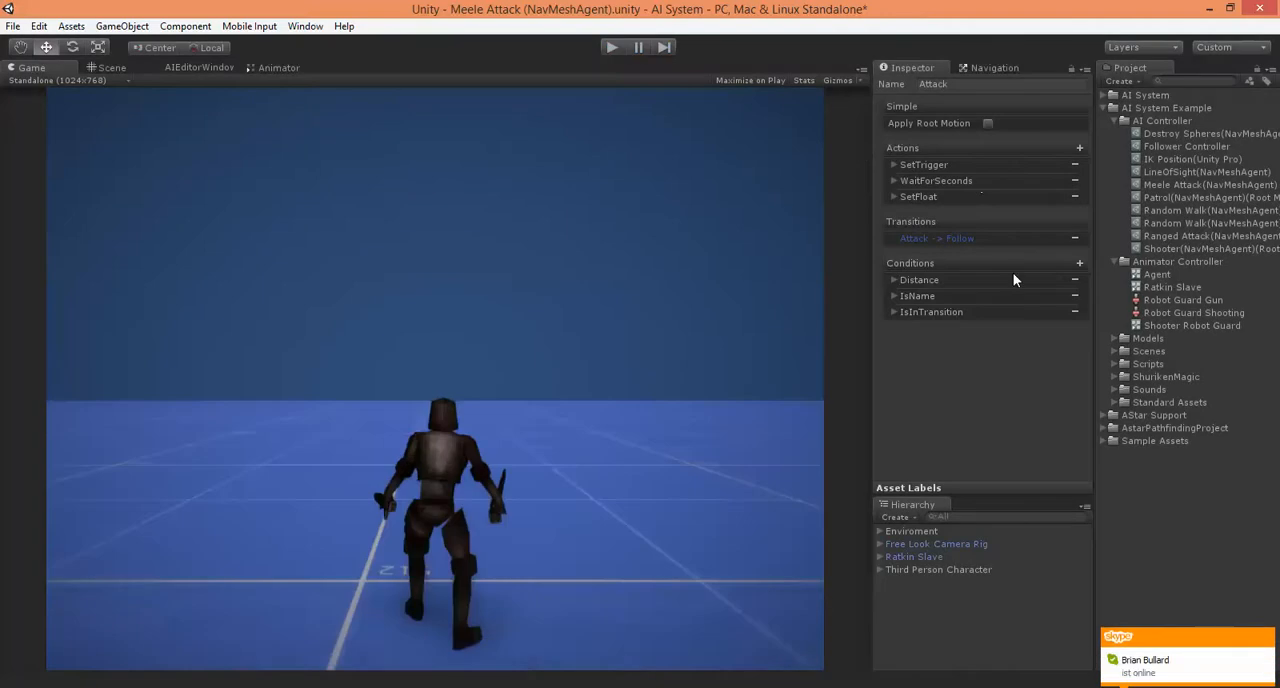
Add an ExitTime condition to the Attack to Follow transition and expand its settings
click(185, 67)
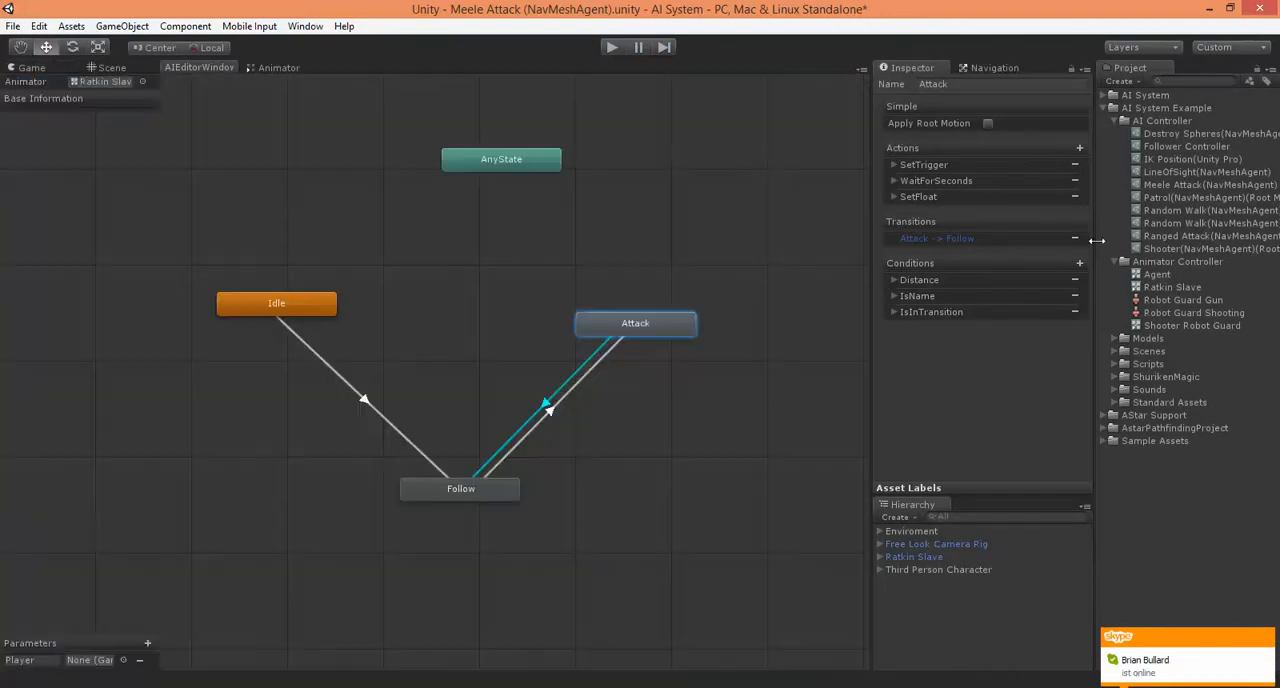
click(1081, 265)
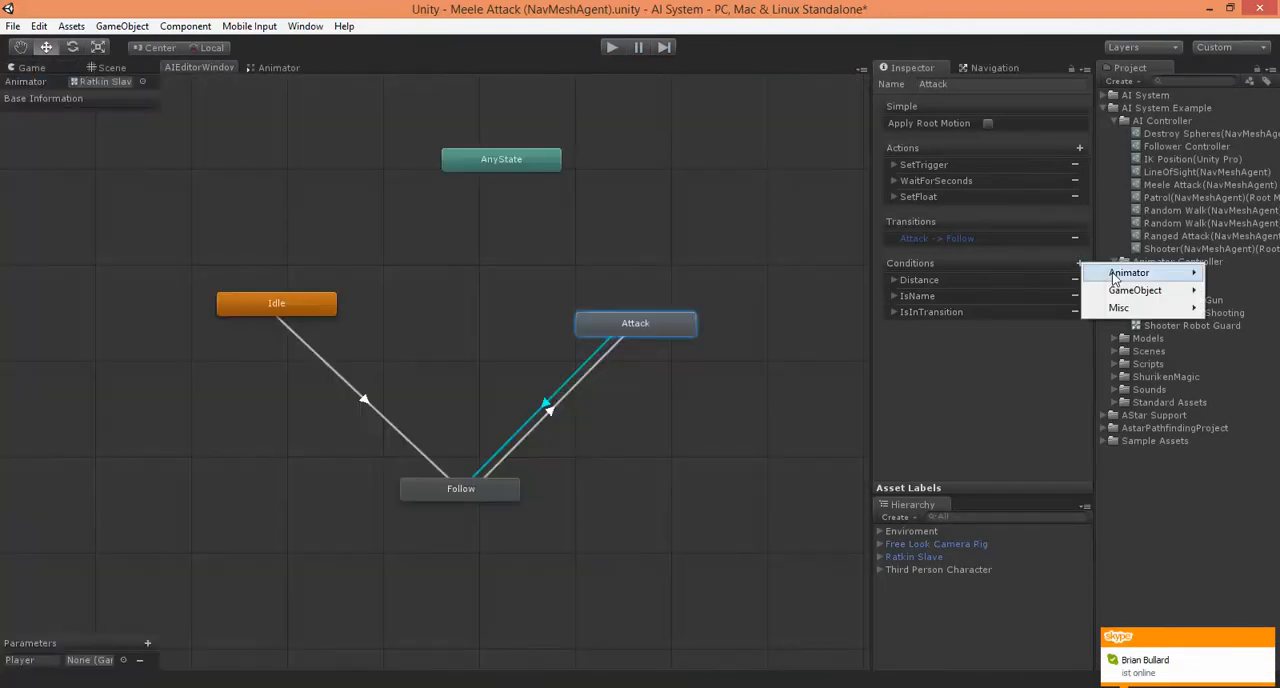
mouse_move(1120, 274)
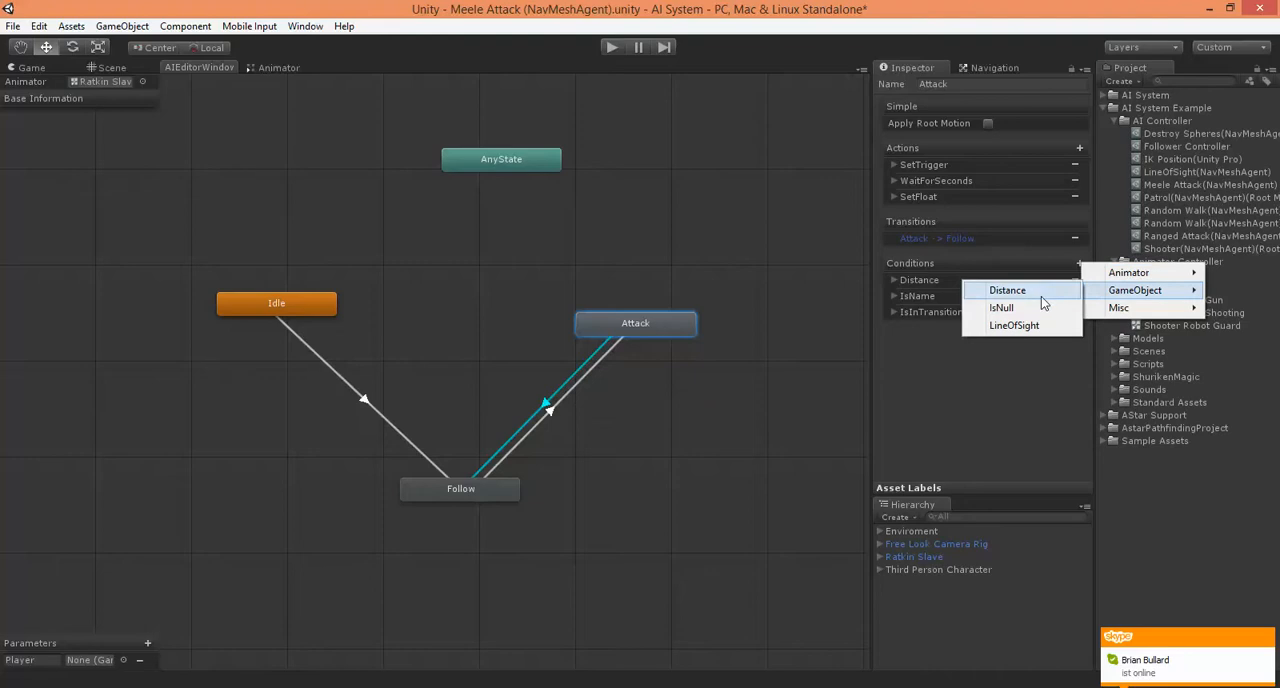
mouse_move(1132, 315)
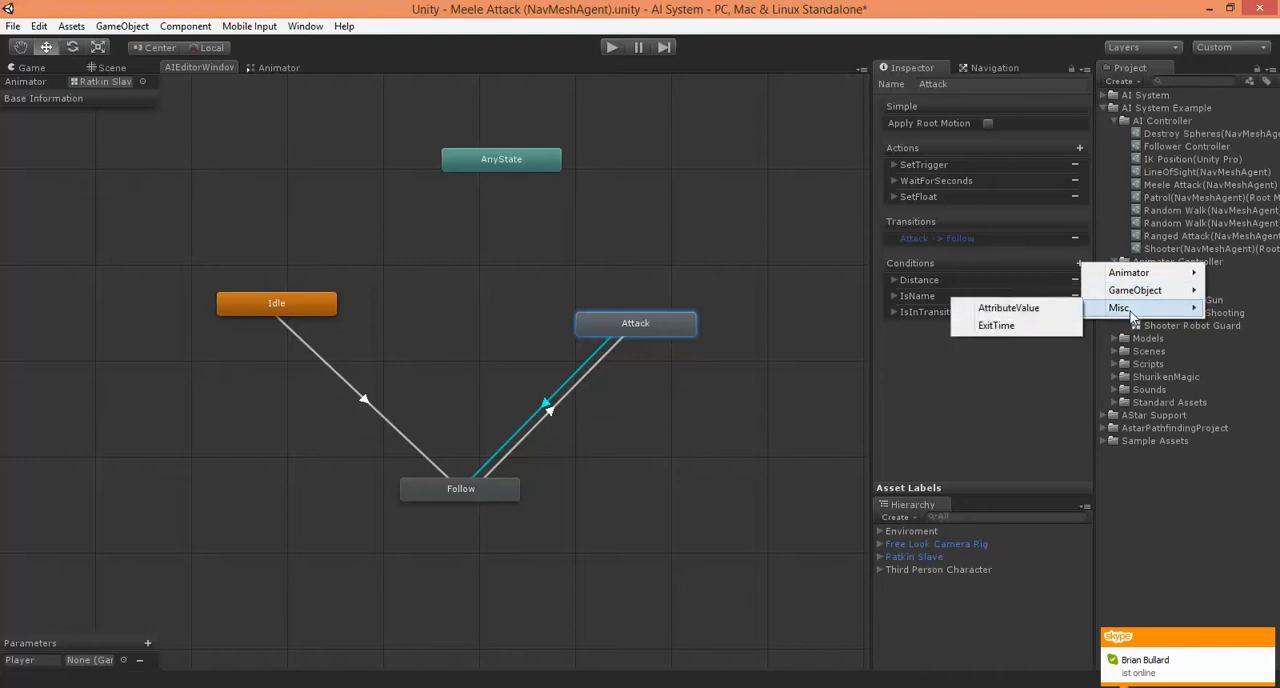
click(998, 326)
click(894, 328)
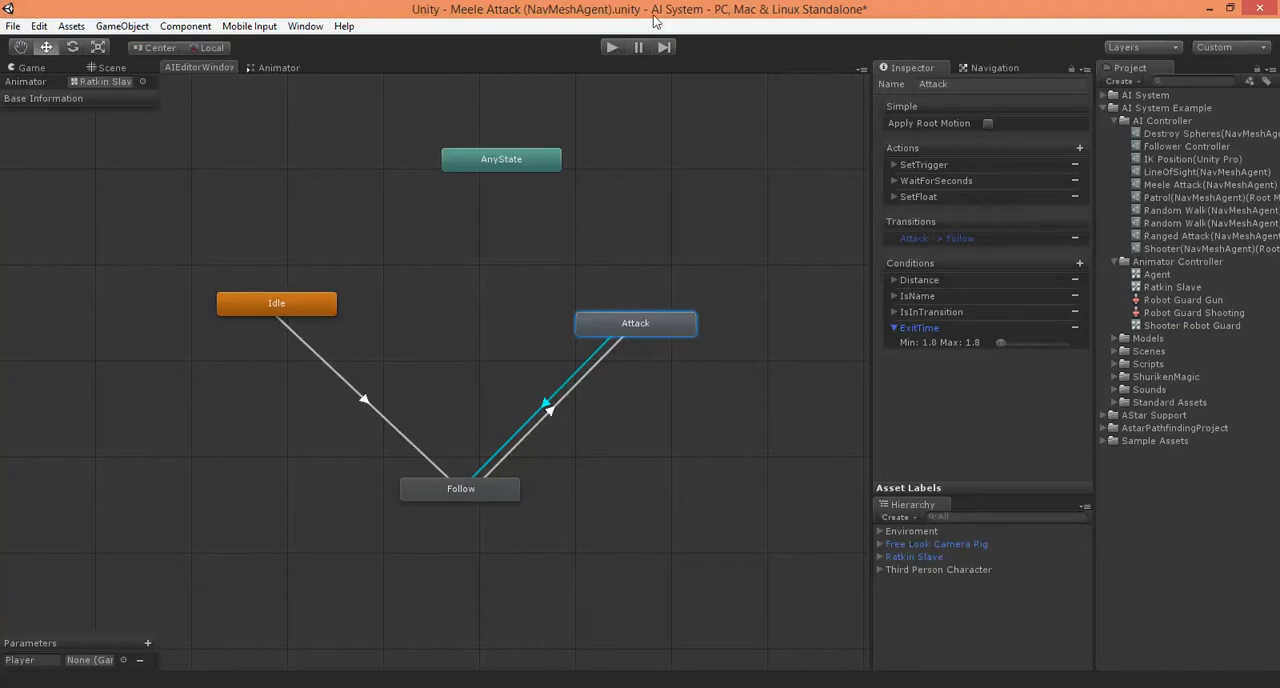
Collapse the ExitTime condition and play-test the melee attack with it in place
click(109, 70)
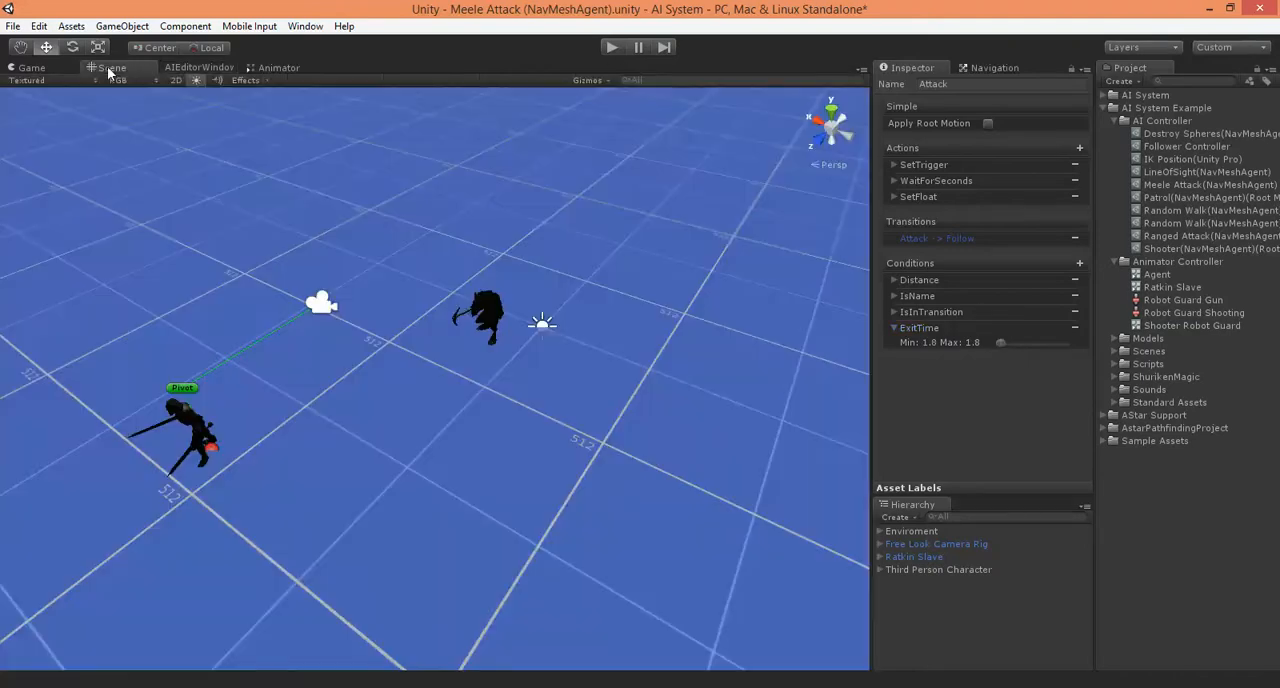
click(895, 329)
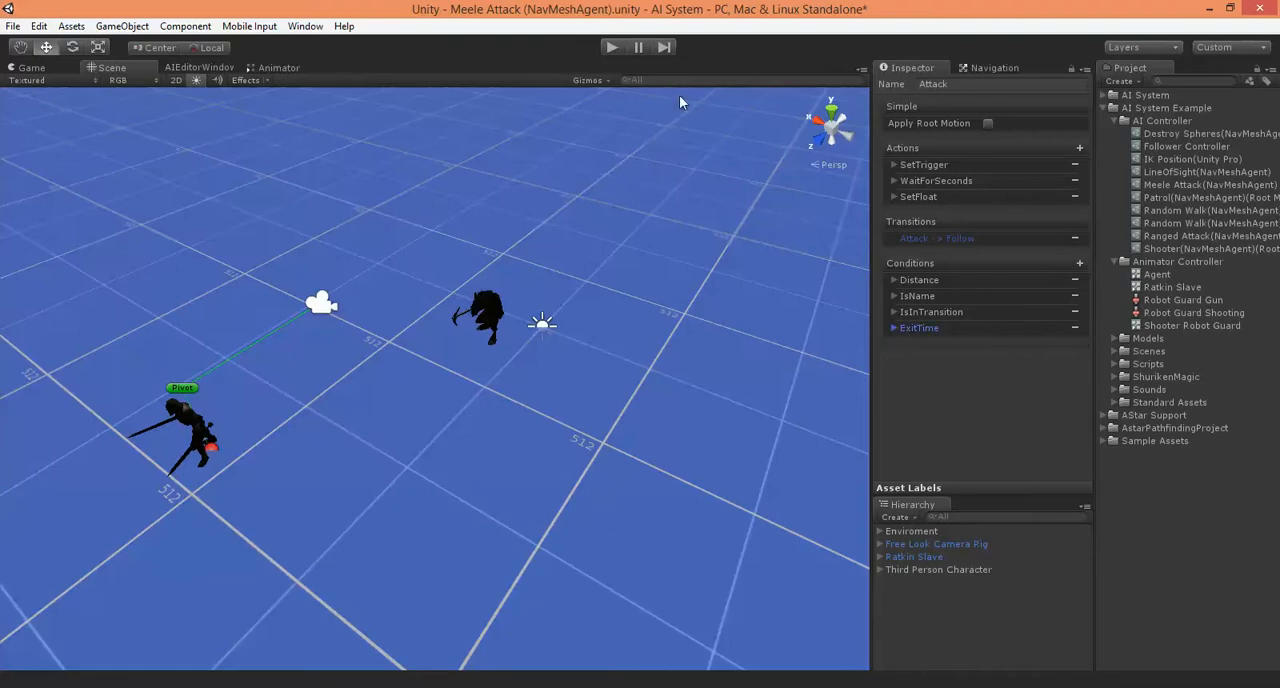
click(621, 48)
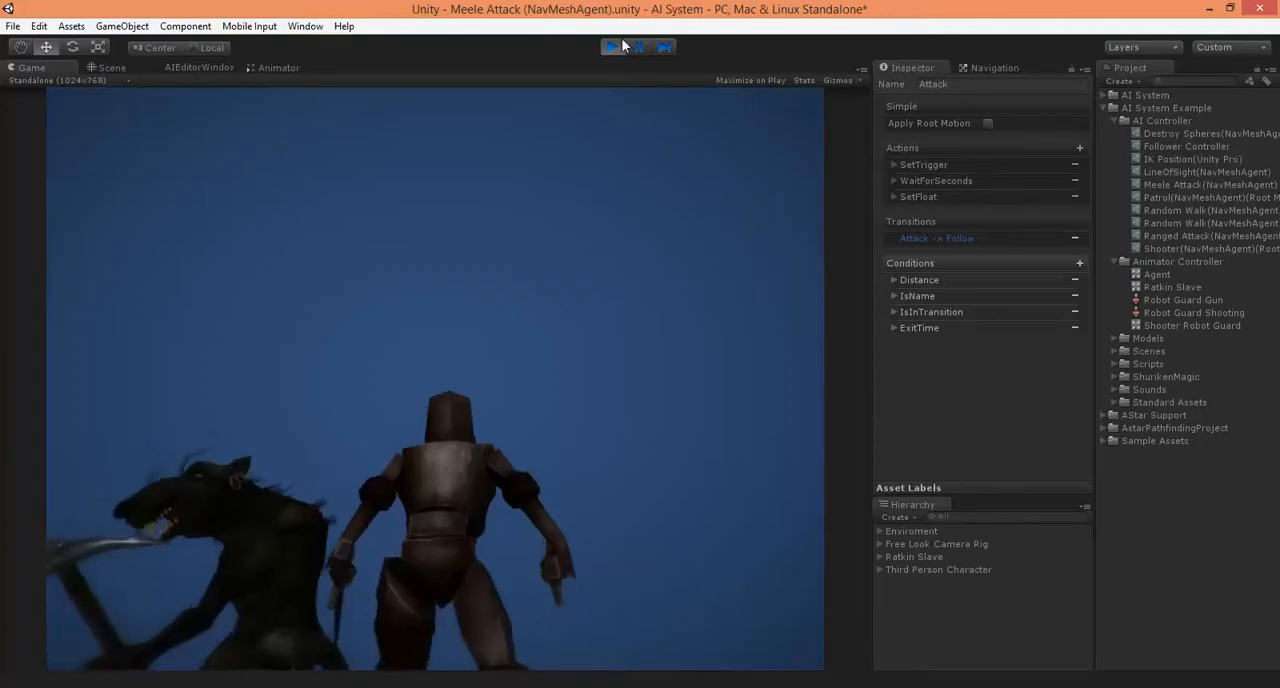
click(613, 47)
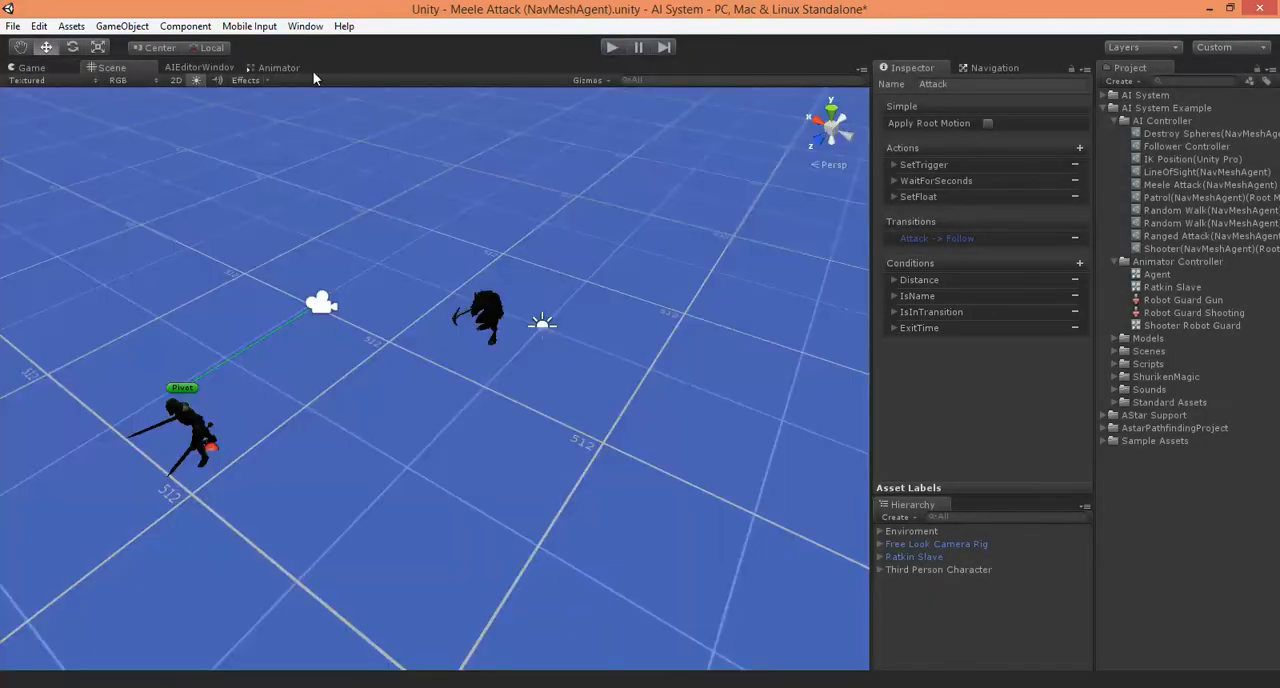
Nudge the Attack state and move the Follow state slightly lower in the AI state graph
click(200, 67)
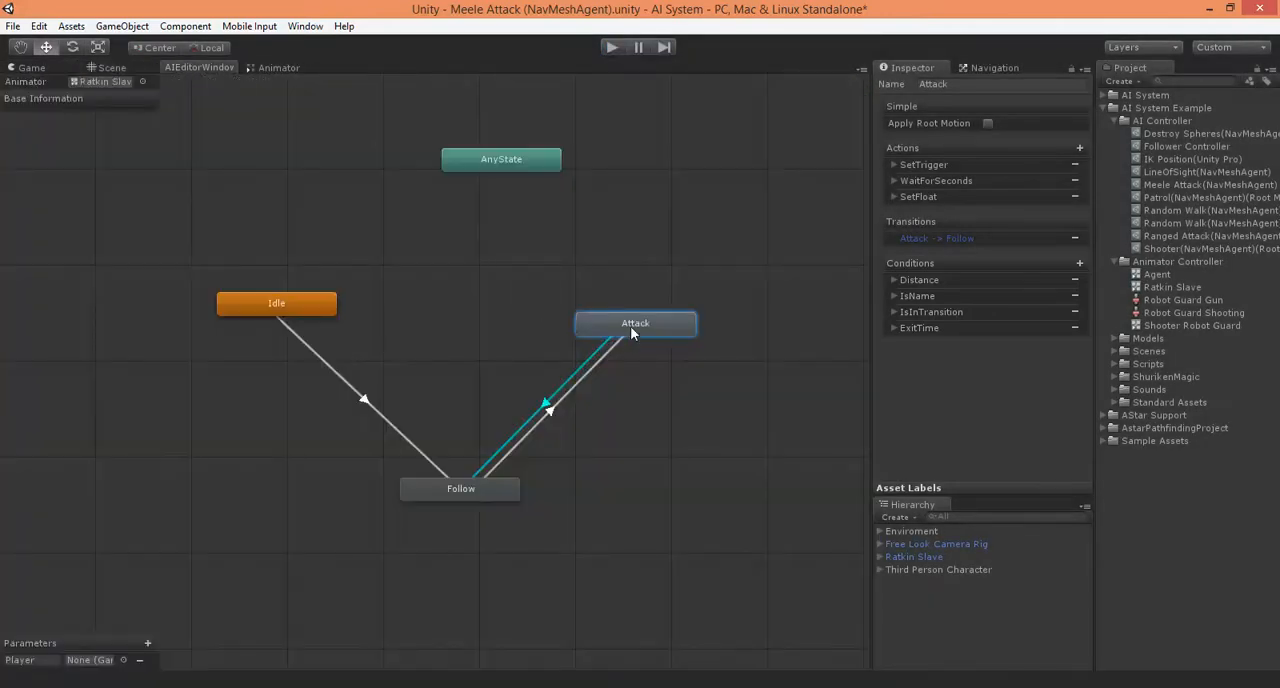
drag(630, 333, 635, 331)
drag(471, 490, 469, 511)
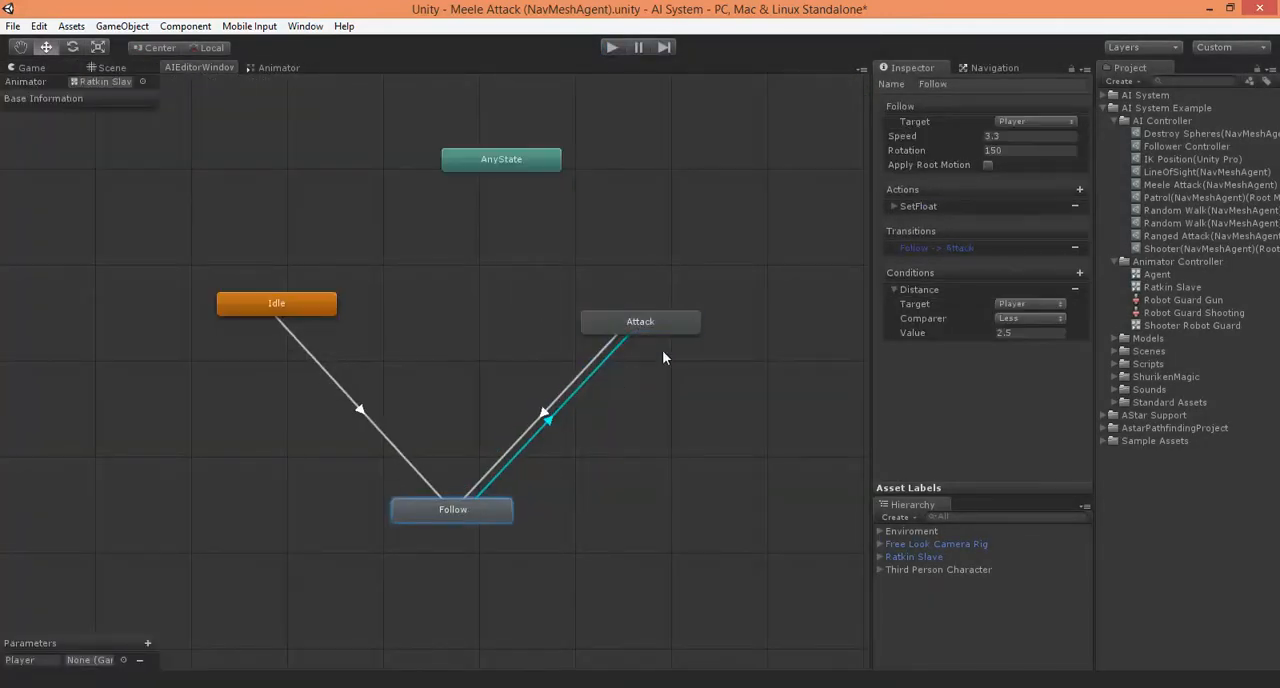
Add a LookAt action to the Attack state, with Owner looking at Player and Queue enabled
click(640, 324)
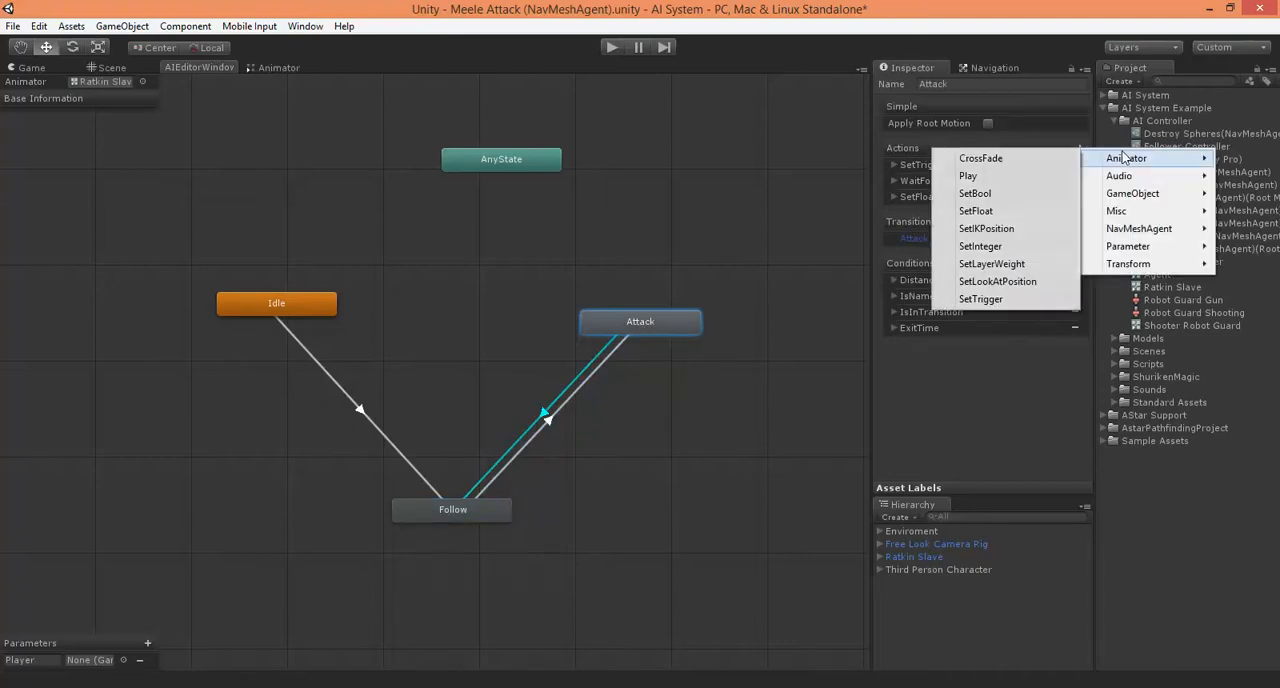
mouse_move(1127, 265)
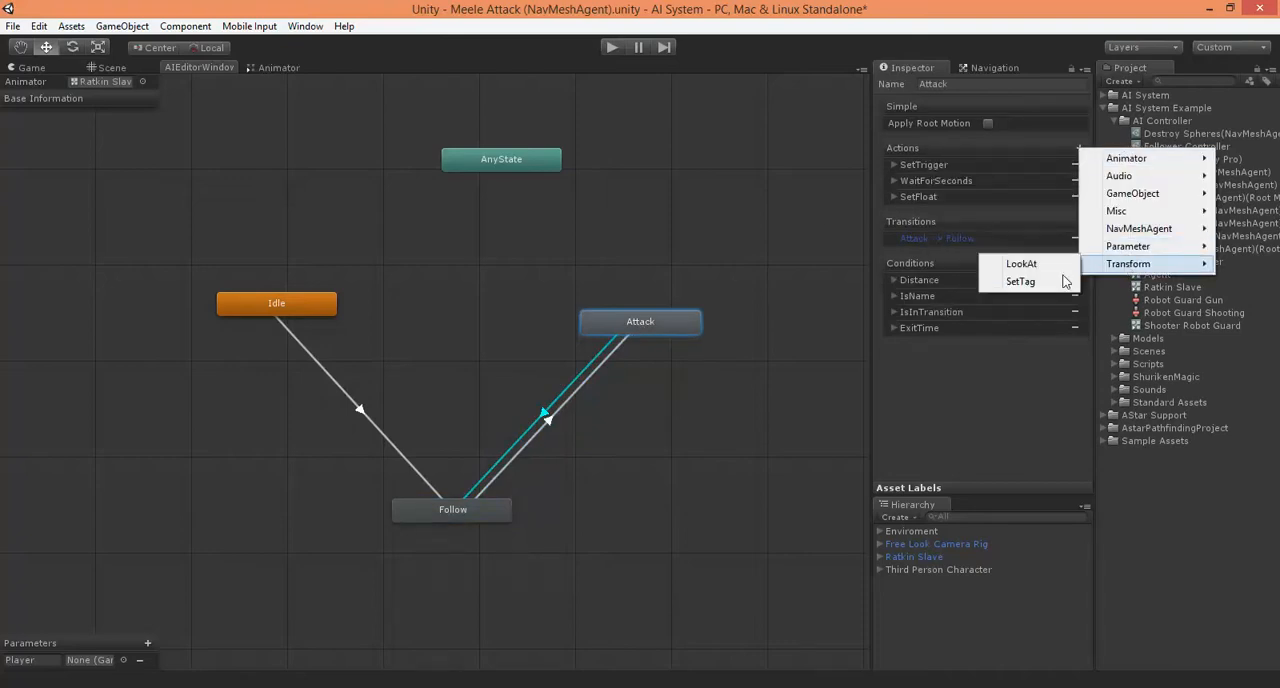
click(1019, 266)
click(893, 213)
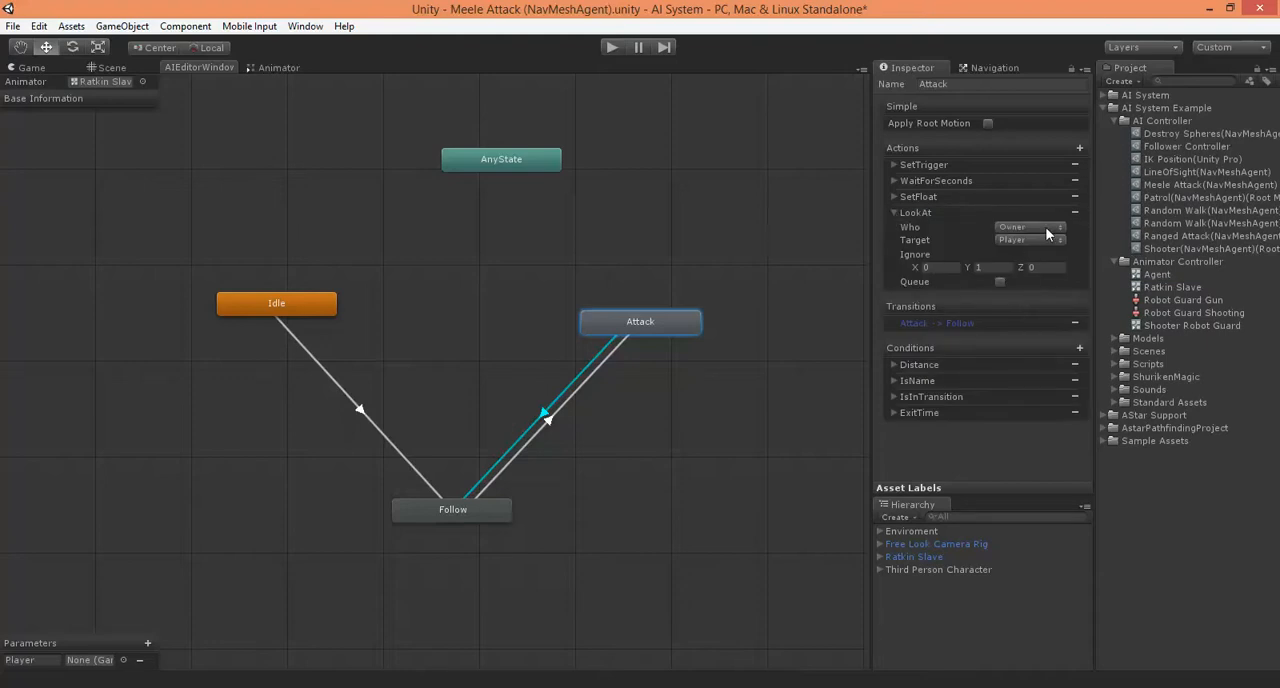
click(1000, 281)
Move the LookAt action above SetTrigger in the Attack state, collapse it, and play-test the attack
click(945, 197)
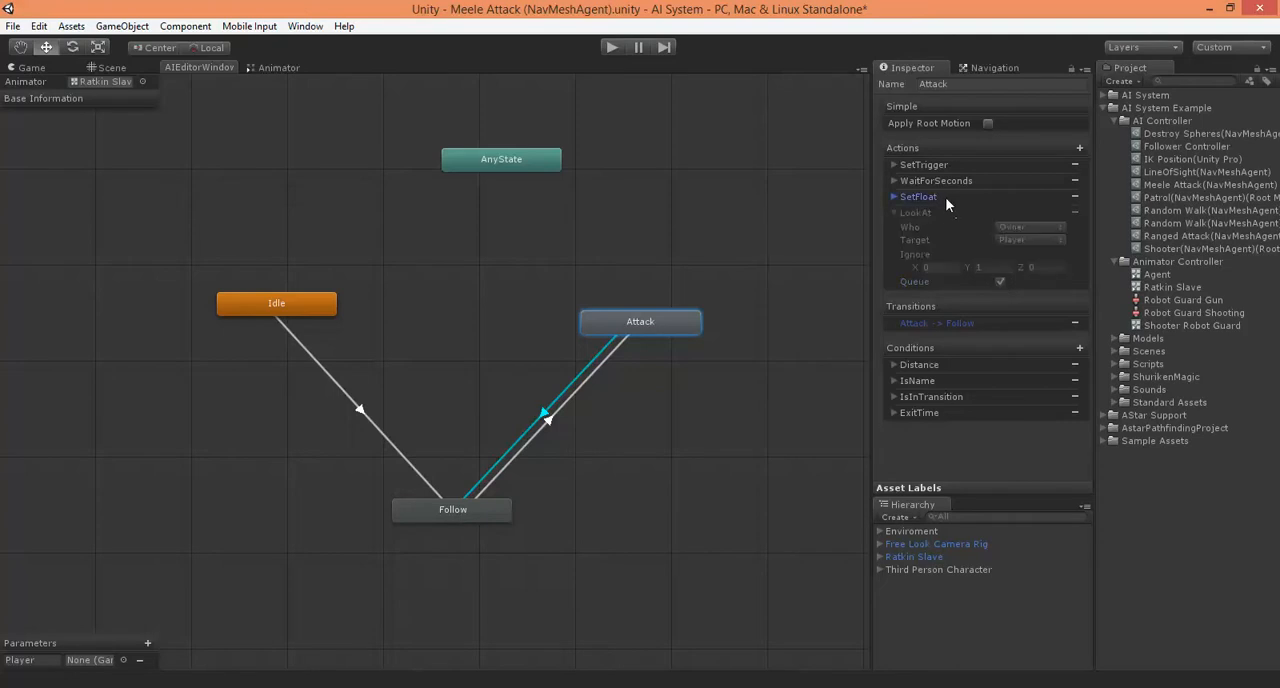
drag(945, 197, 934, 169)
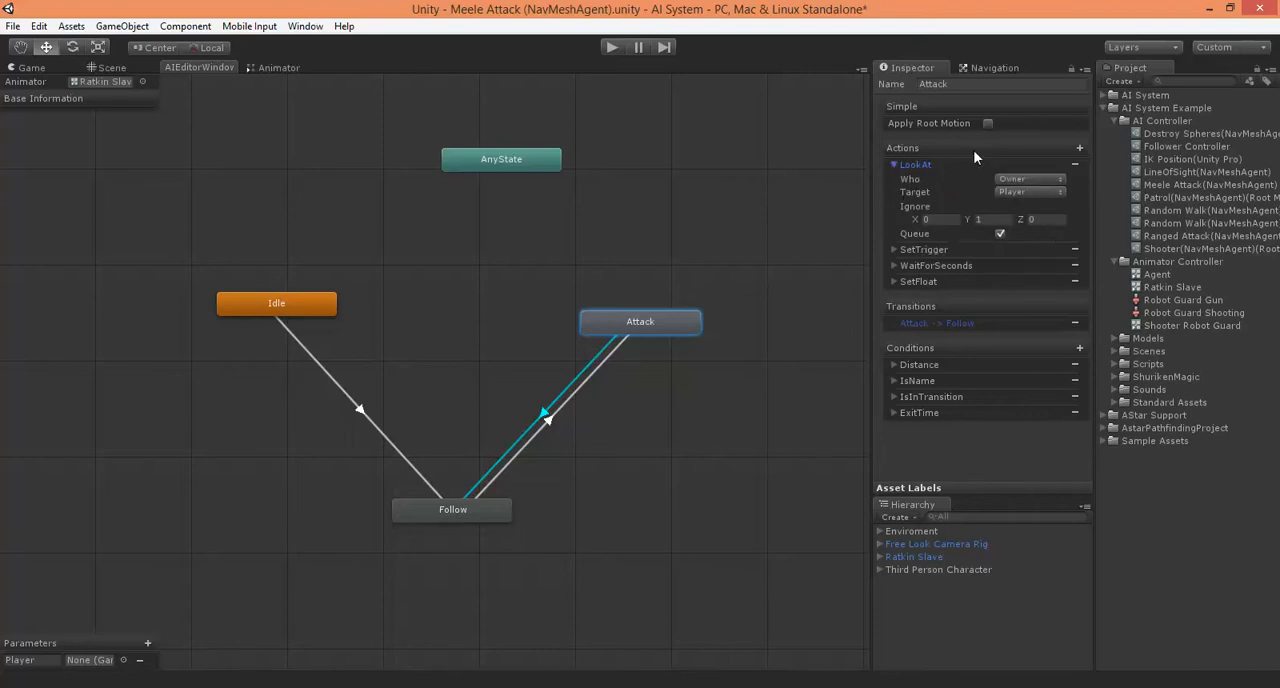
click(894, 165)
click(894, 165)
click(894, 165)
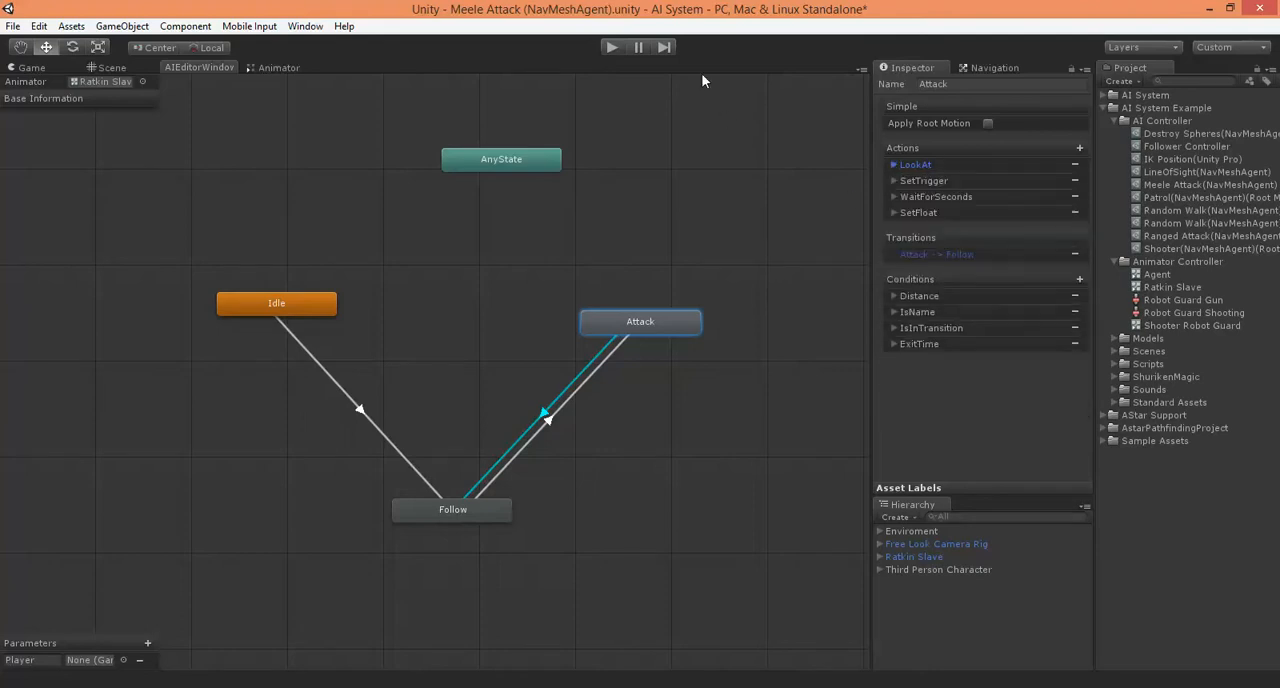
click(606, 47)
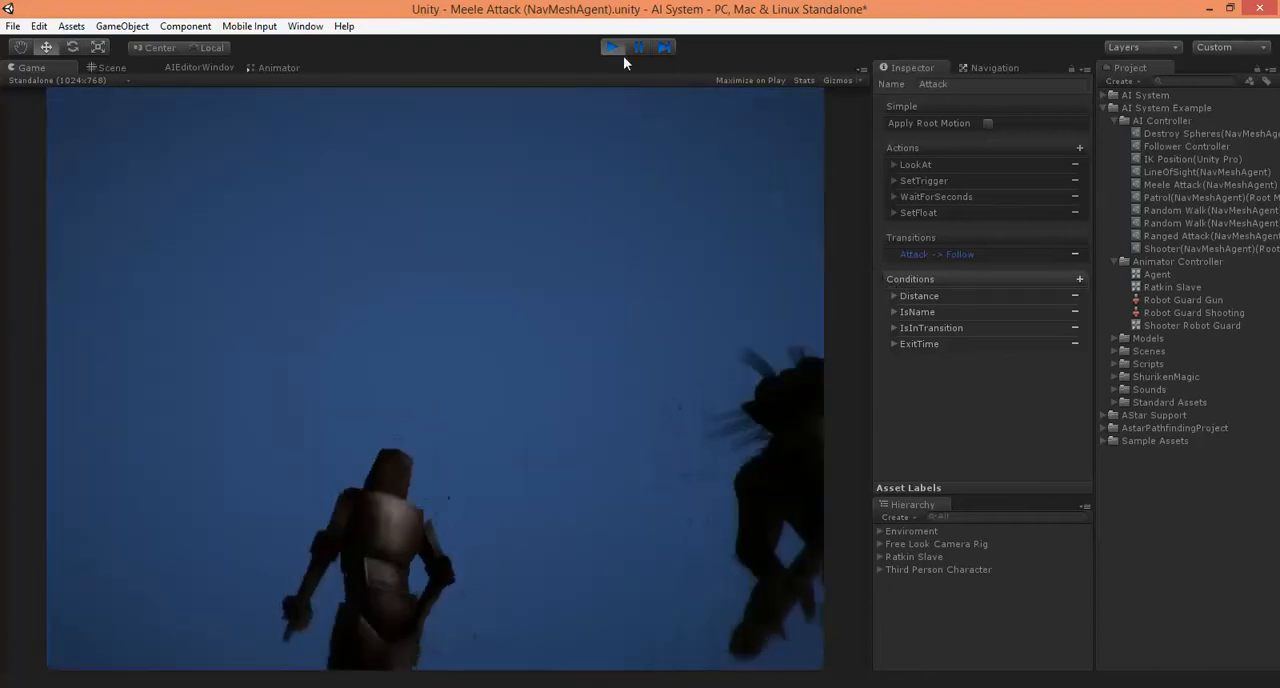
click(611, 47)
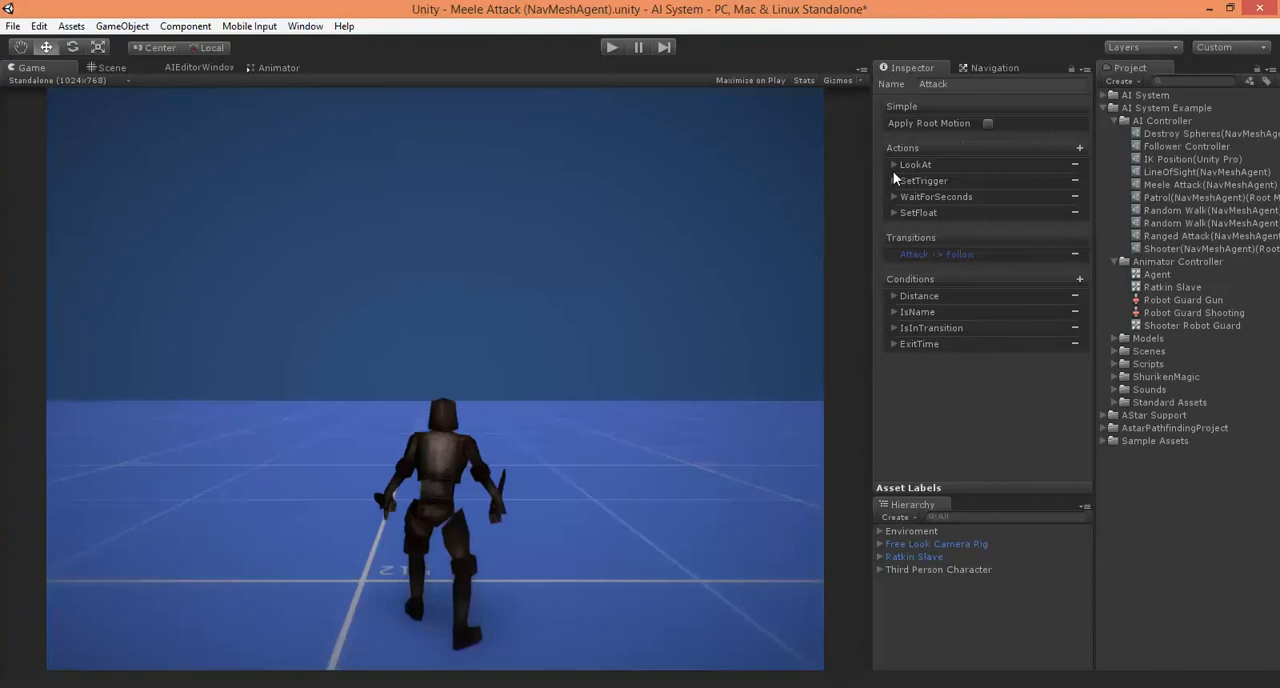
Disable Queue on the LookAt action and play-test the attack by running the player character around the enemy
click(894, 165)
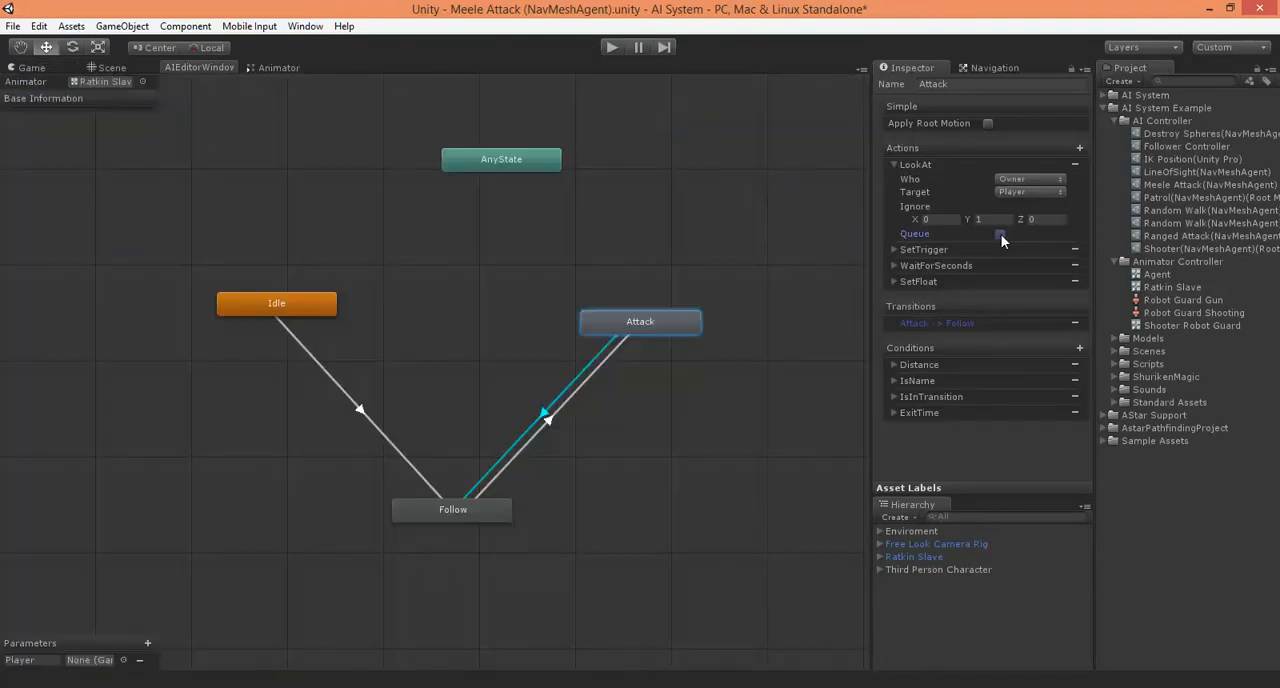
click(892, 164)
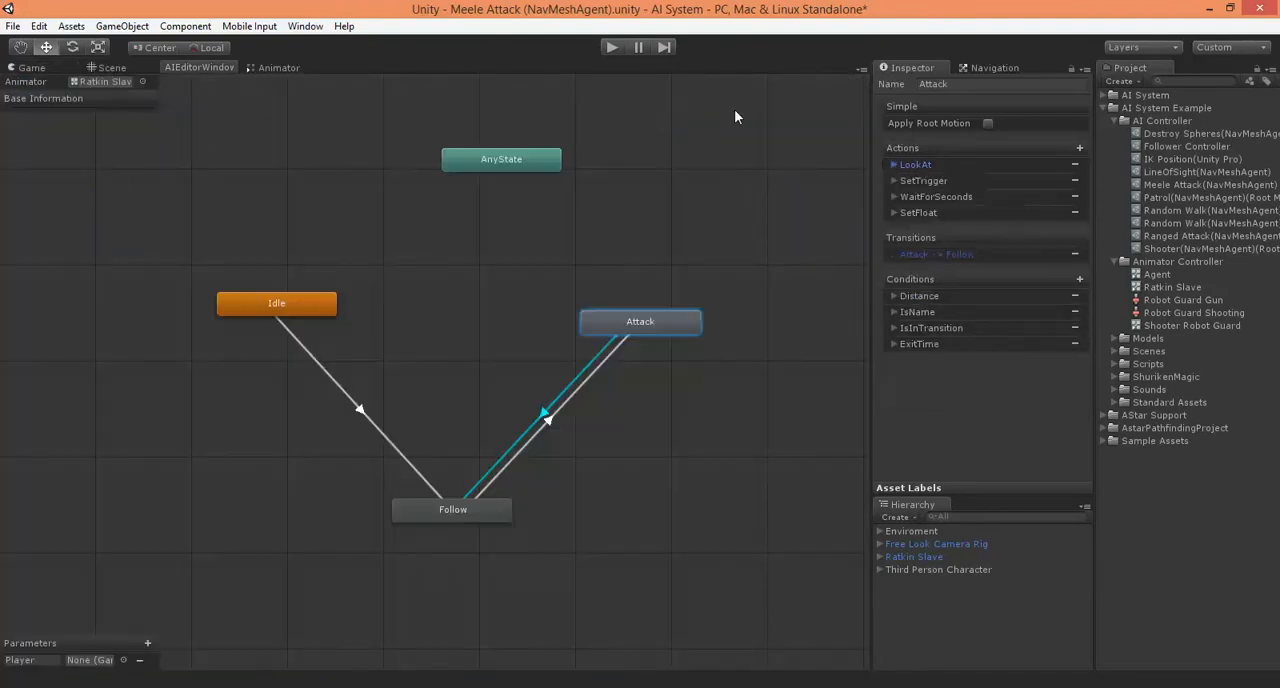
click(612, 46)
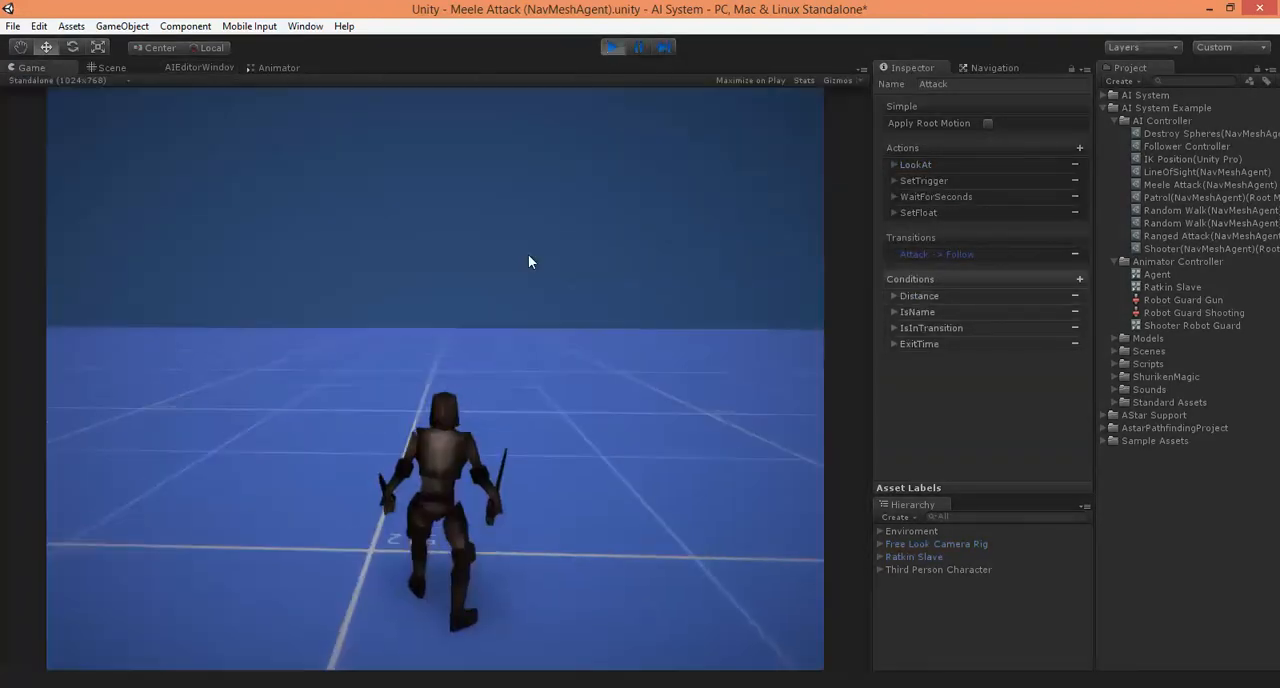
key(w)
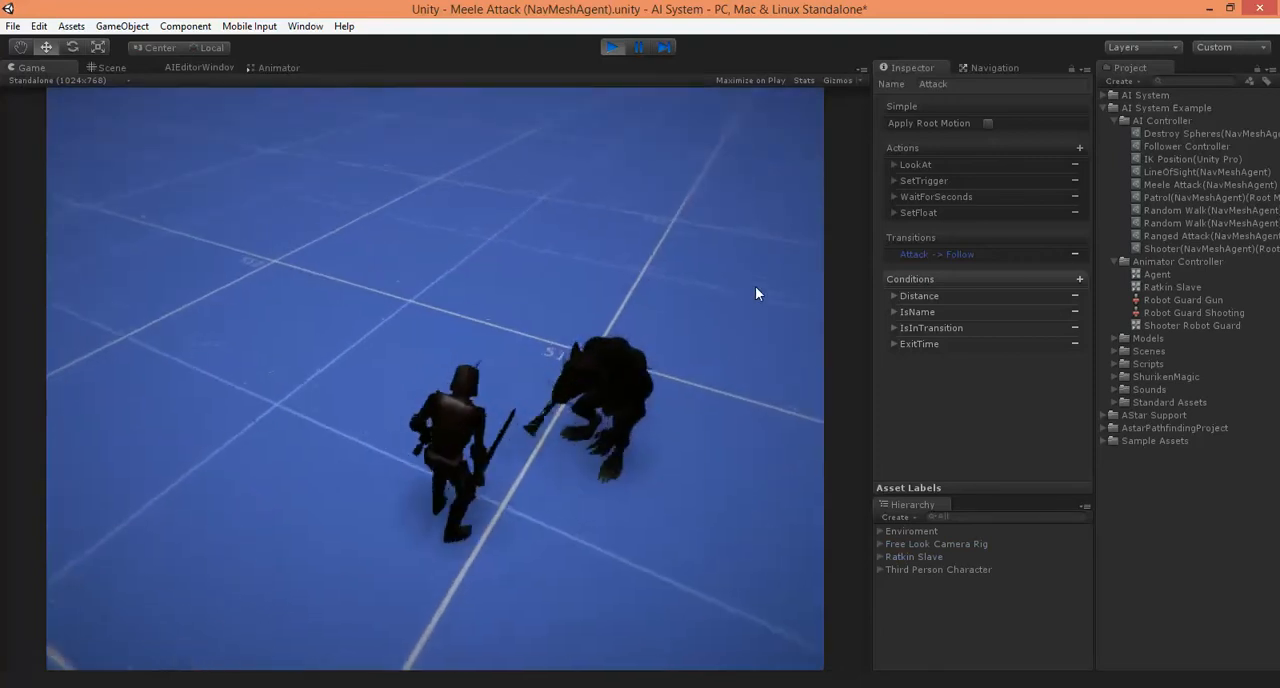
key(s)
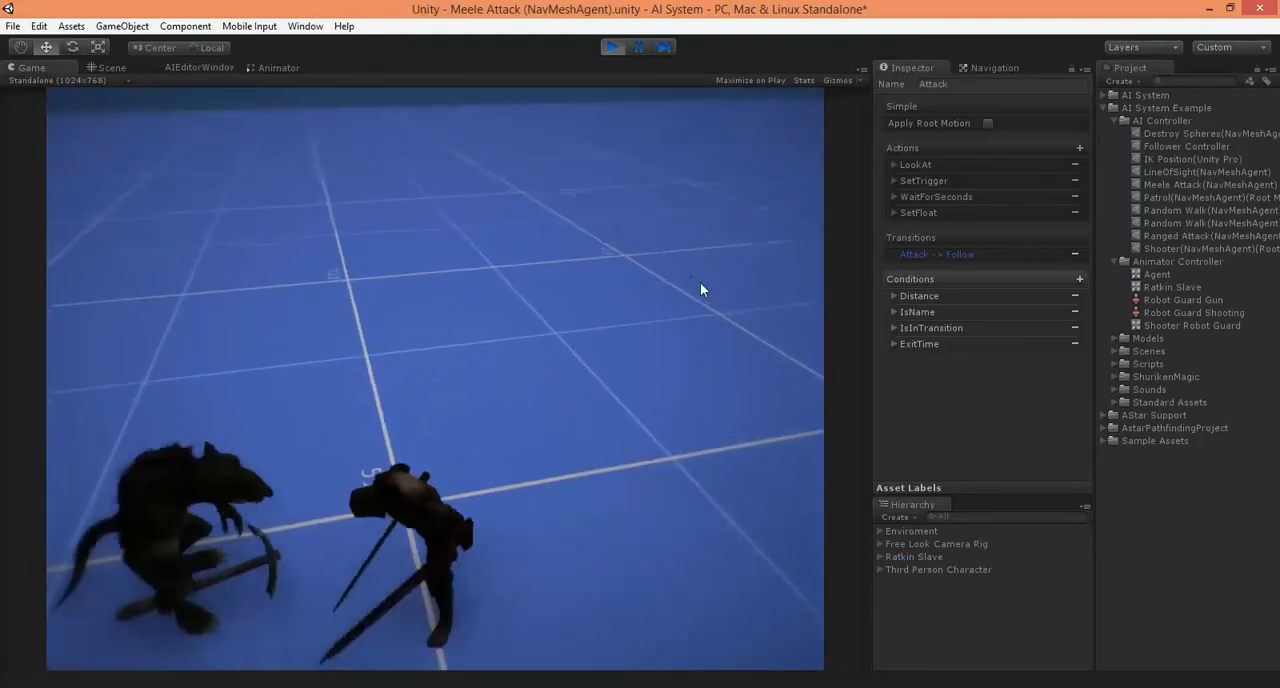
key(a)
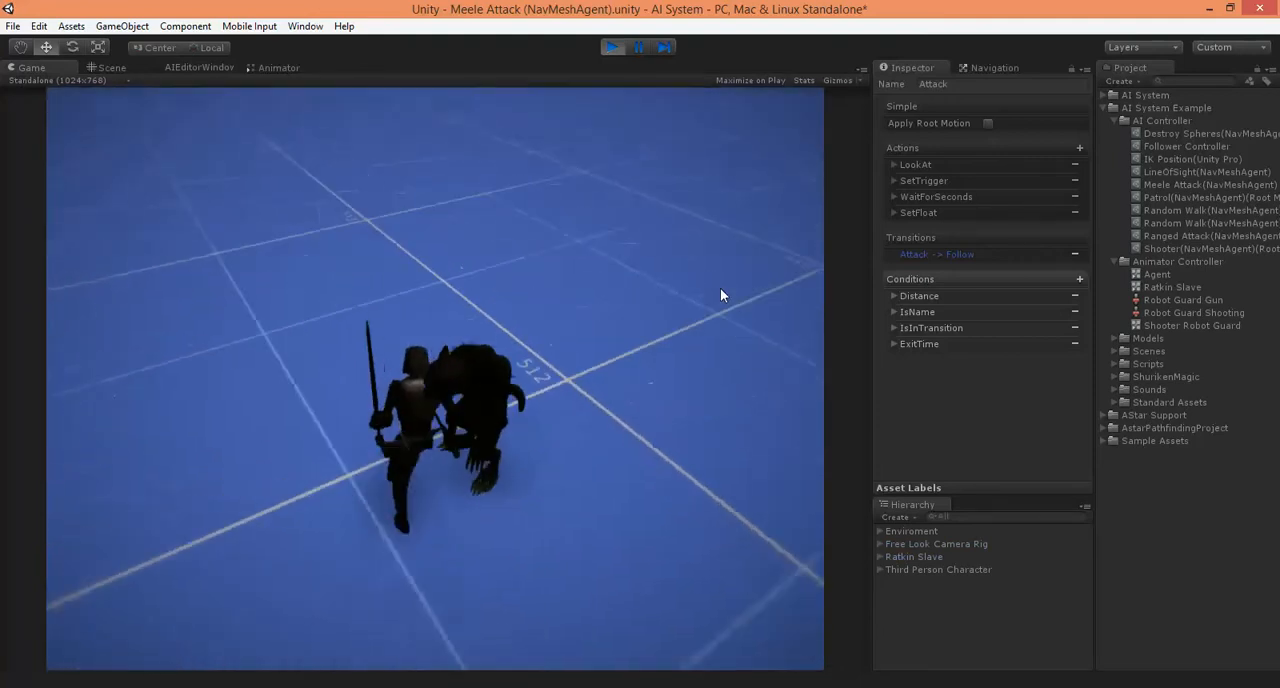
key(w)
key(d)
key(s)
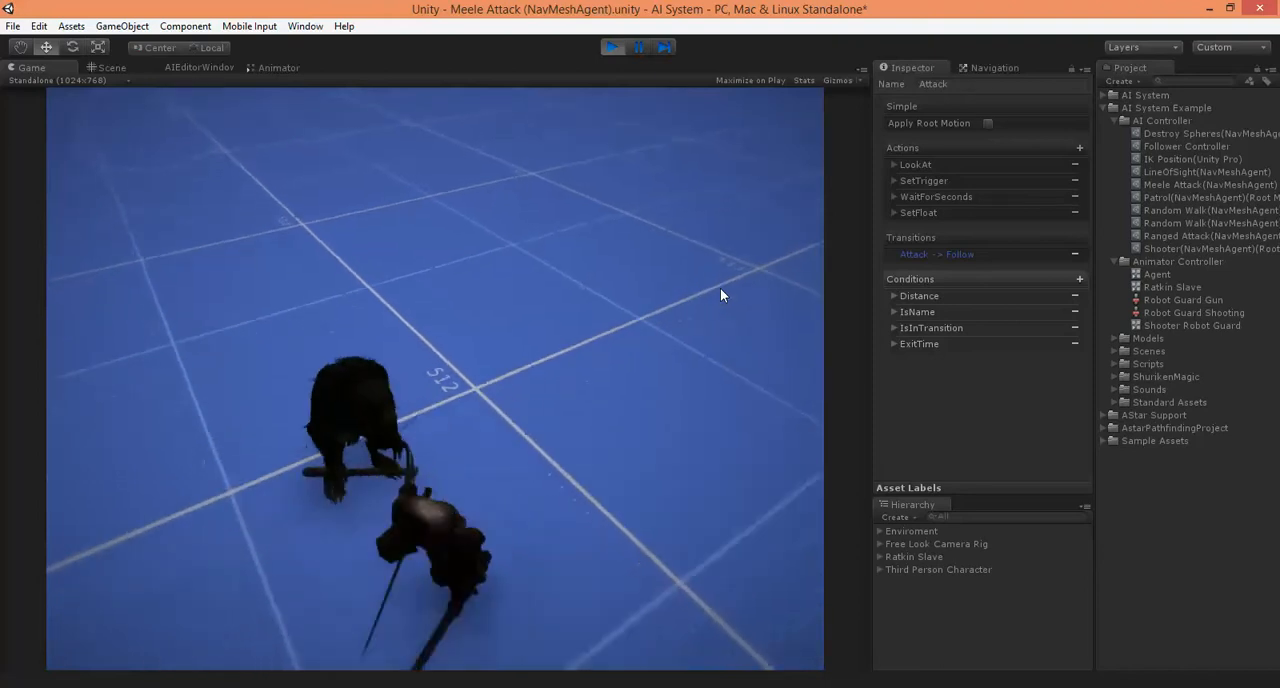
key(a)
key(w)
key(d)
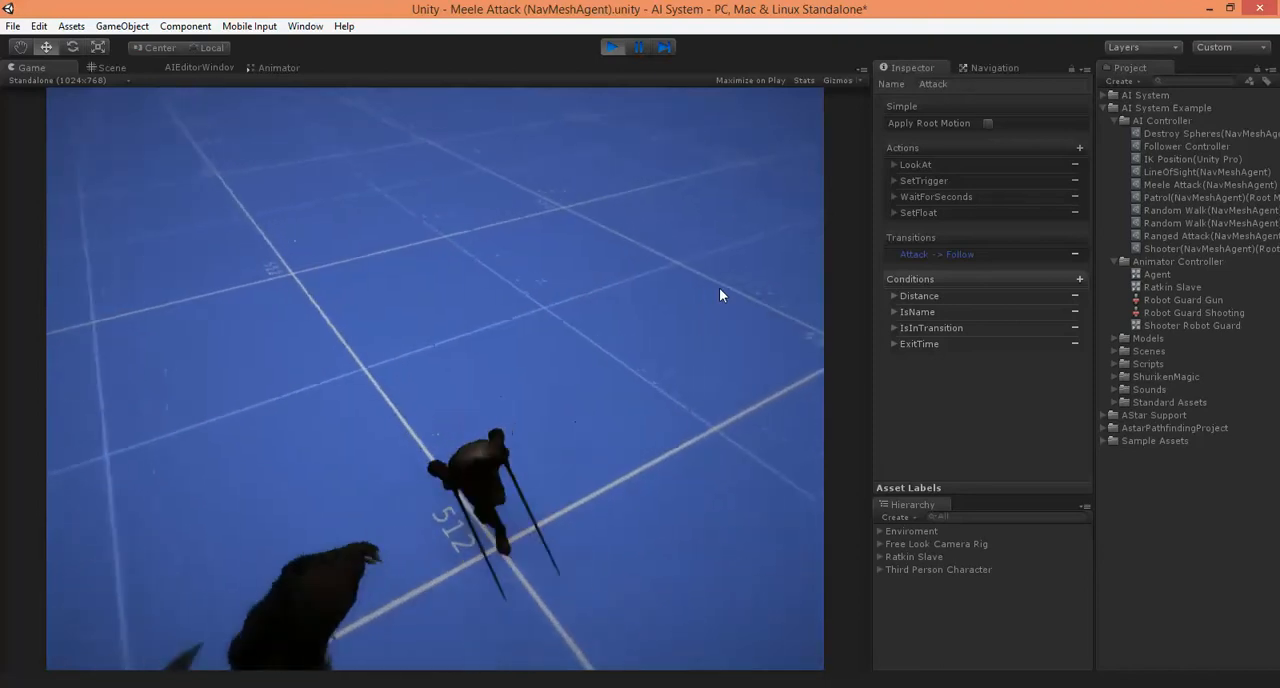
key(s)
key(a)
key(w)
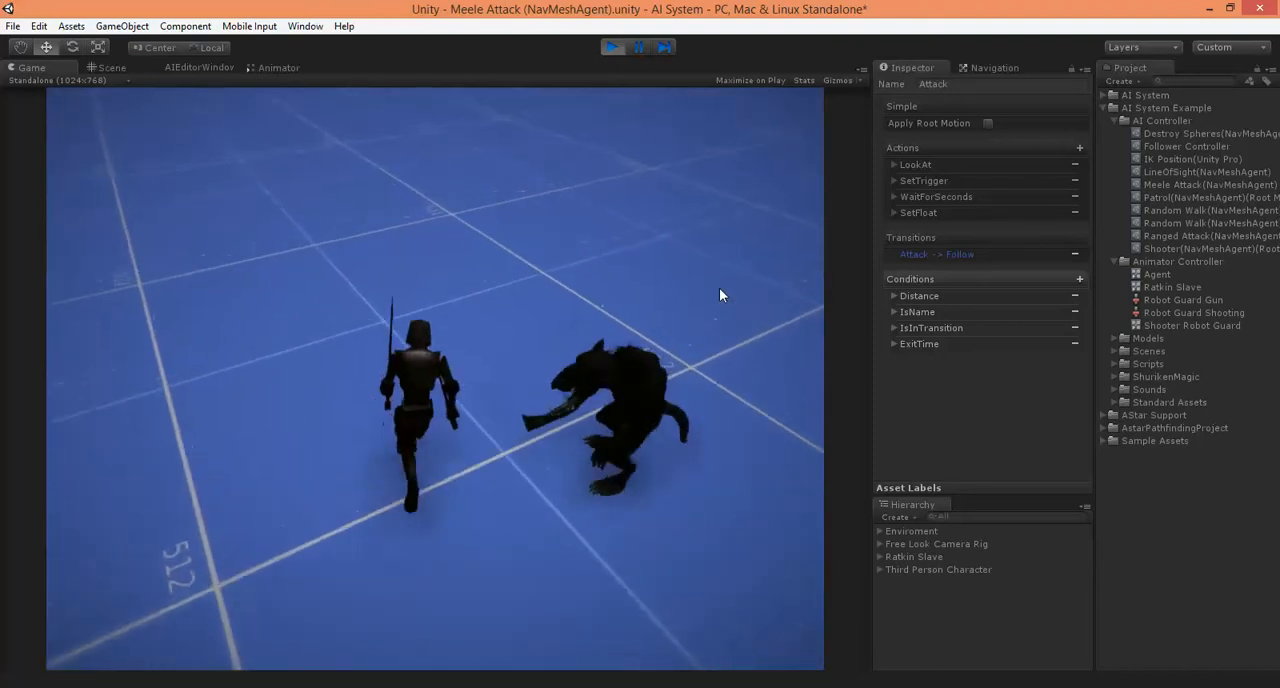
key(a)
key(s)
key(d)
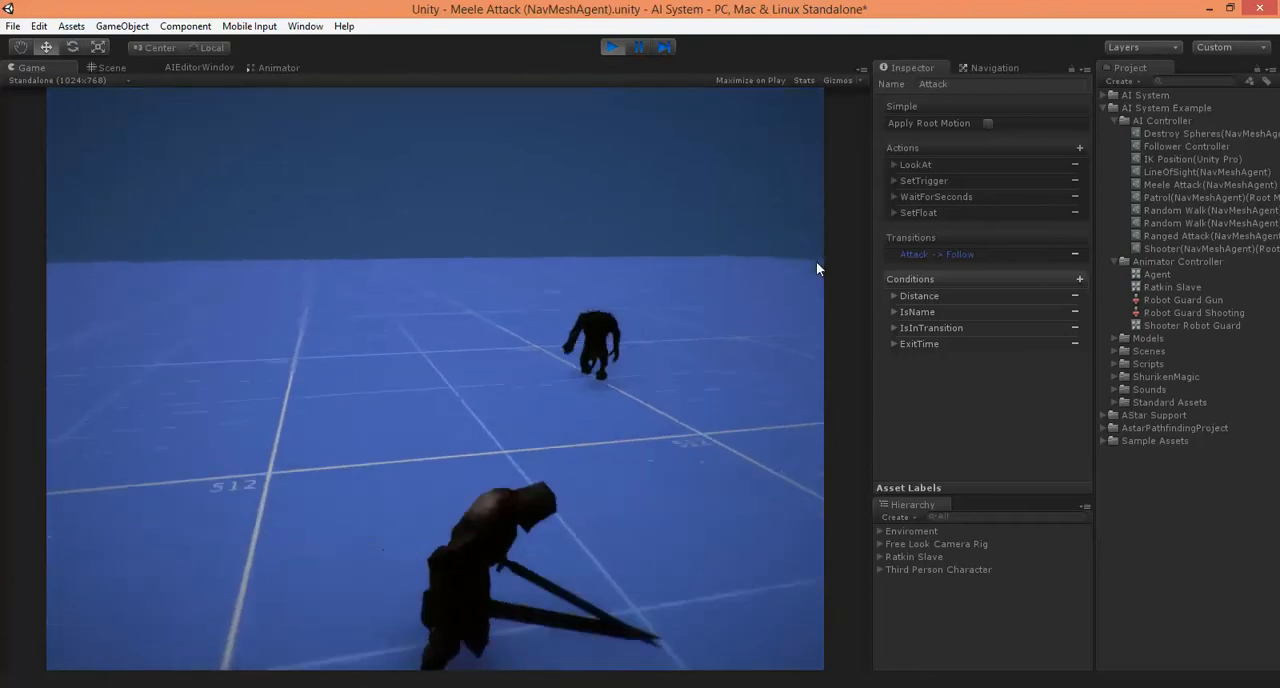
key(w)
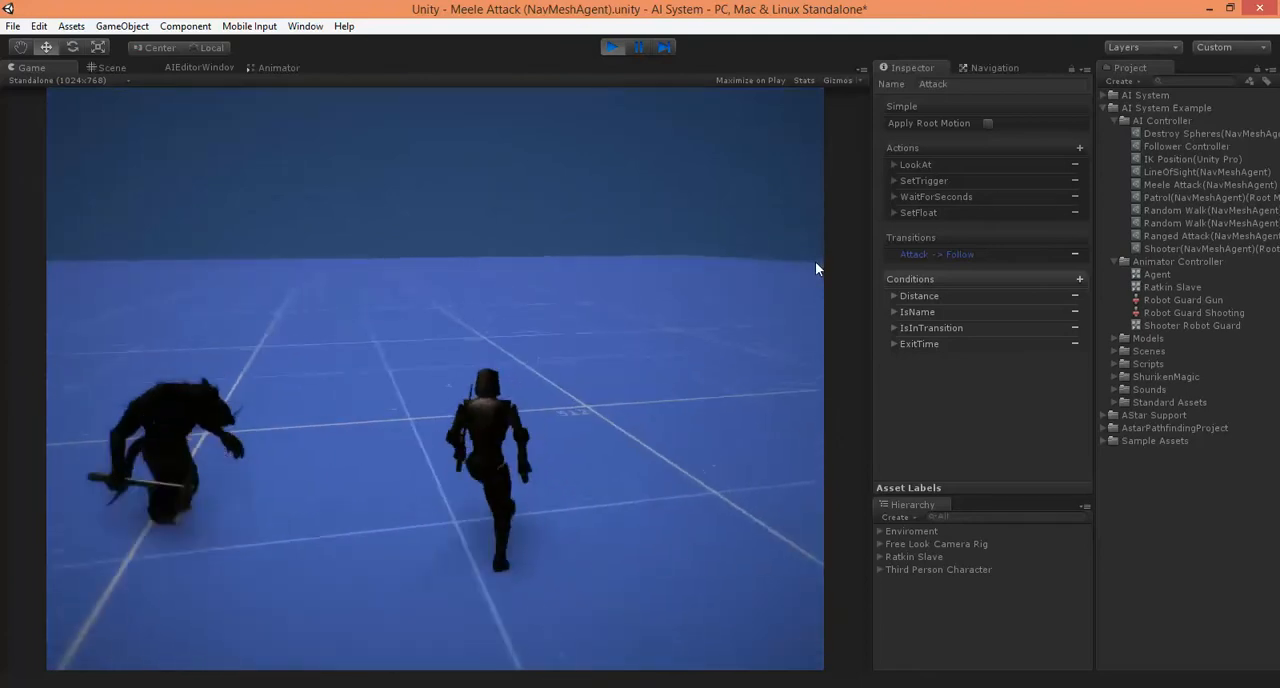
key(a)
key(s)
key(s)
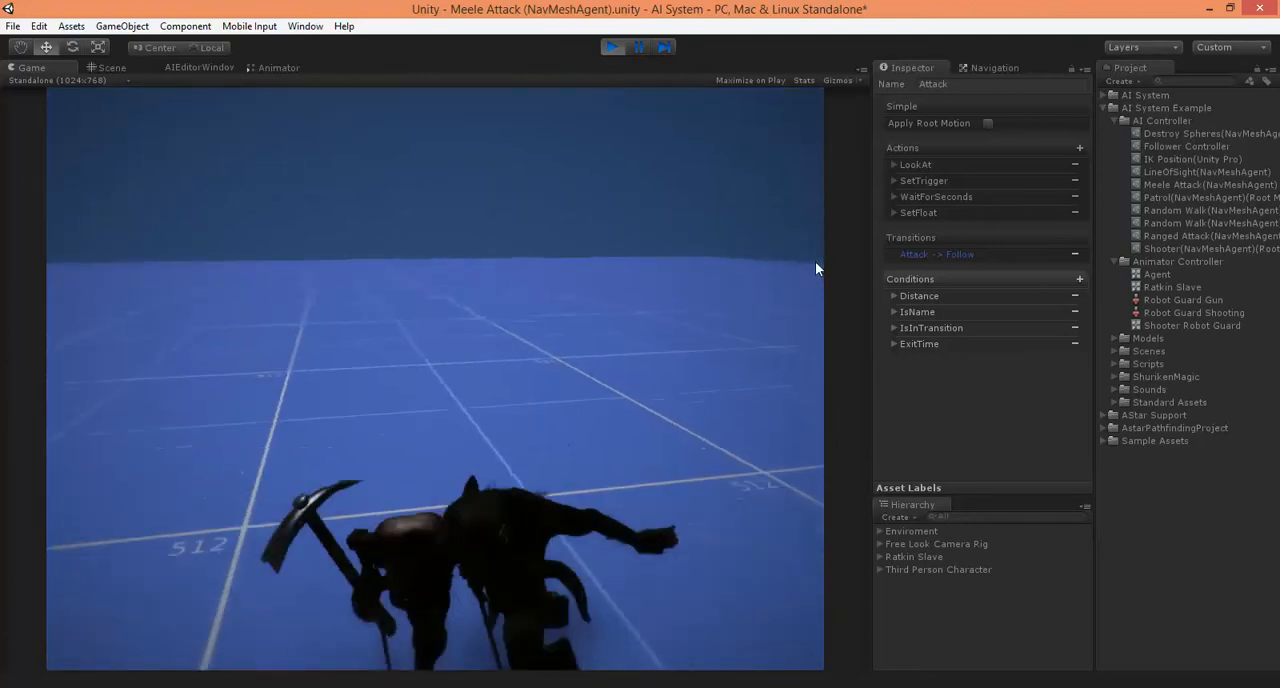
key(w)
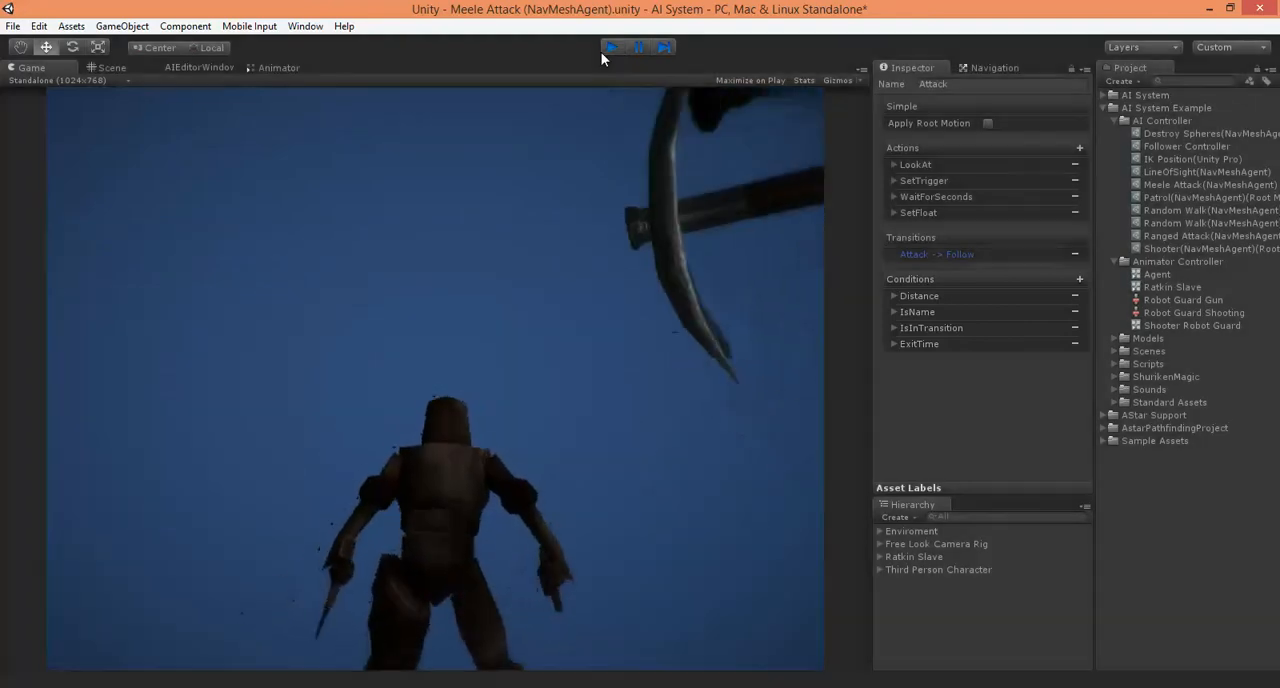
click(603, 50)
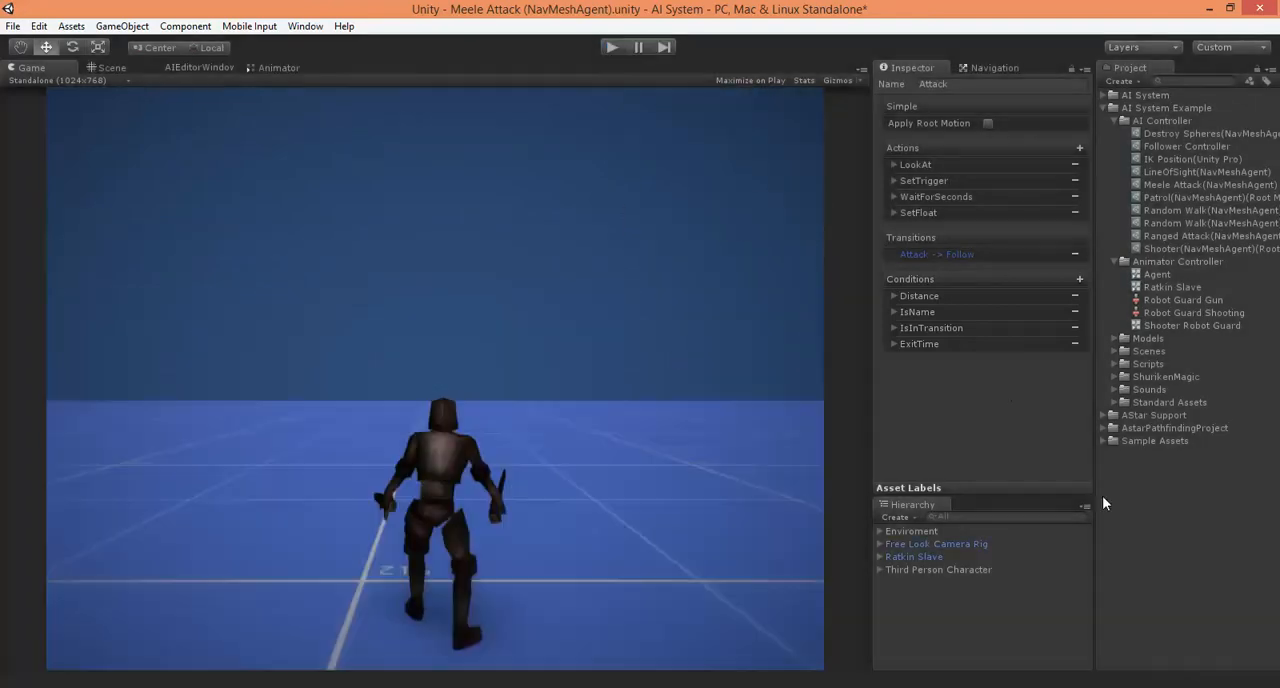
click(1104, 687)
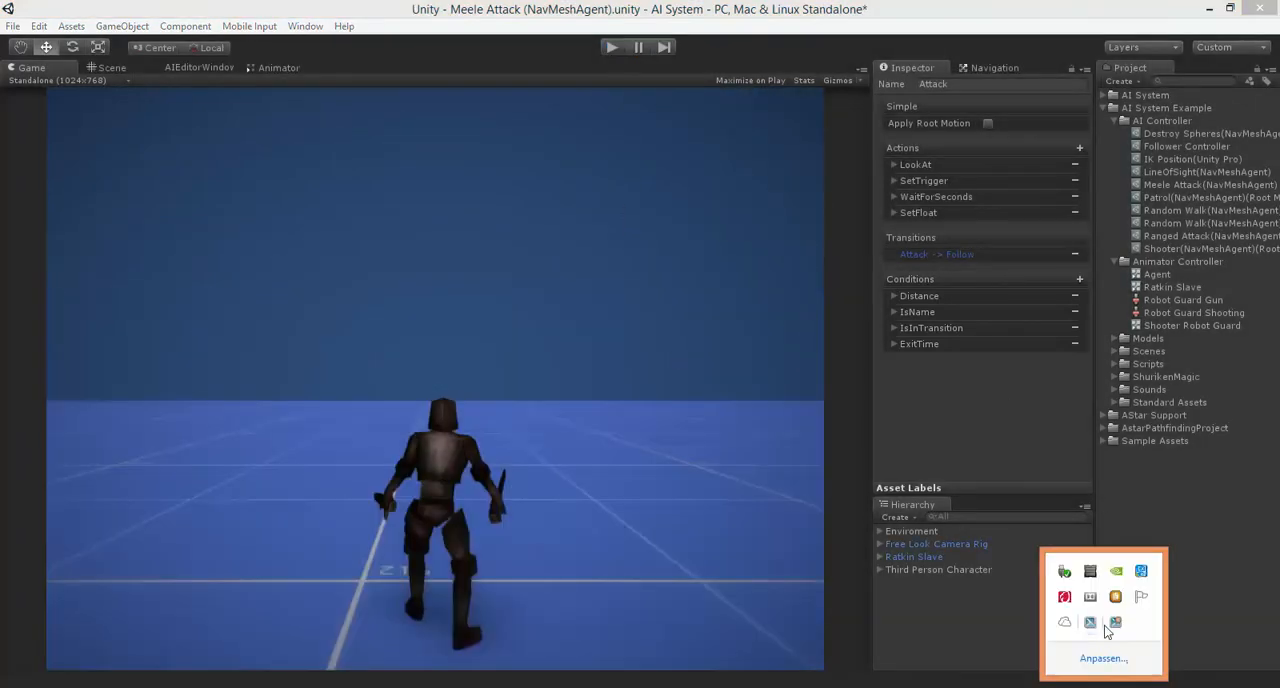